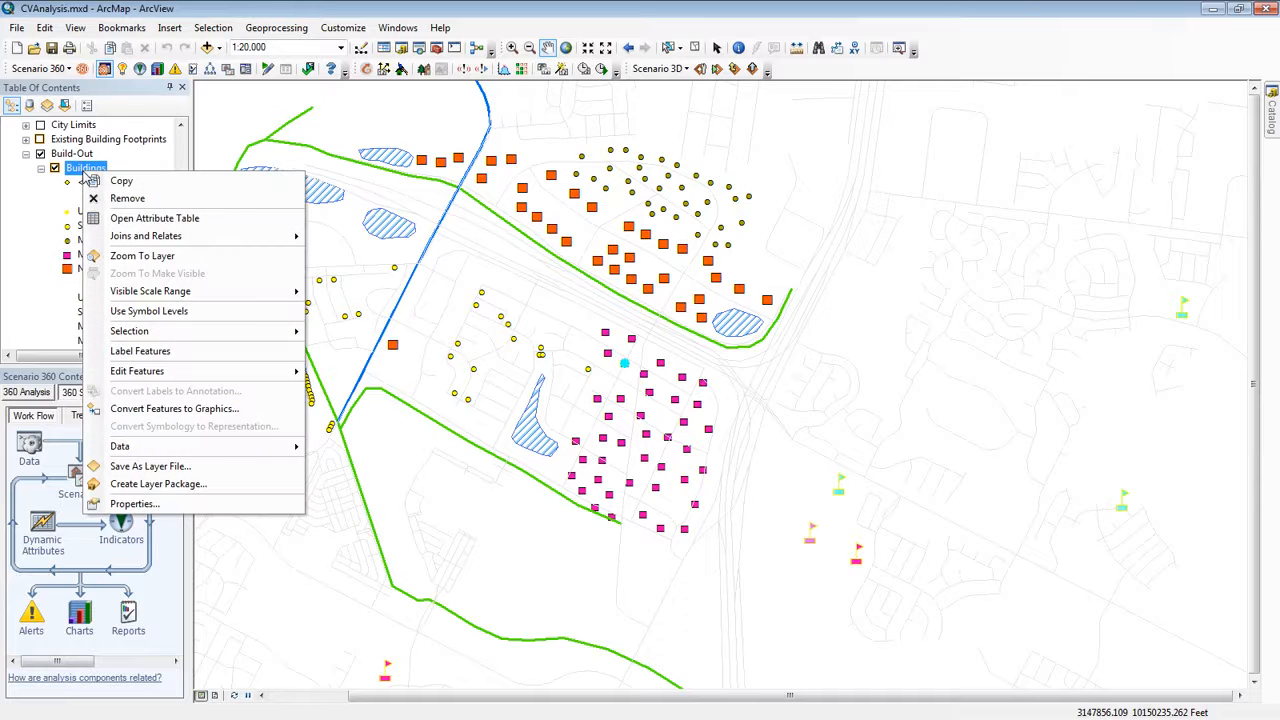
# Open the Buildings layer's attribute table and view the record selected on the map
pyautogui.click(142, 219)
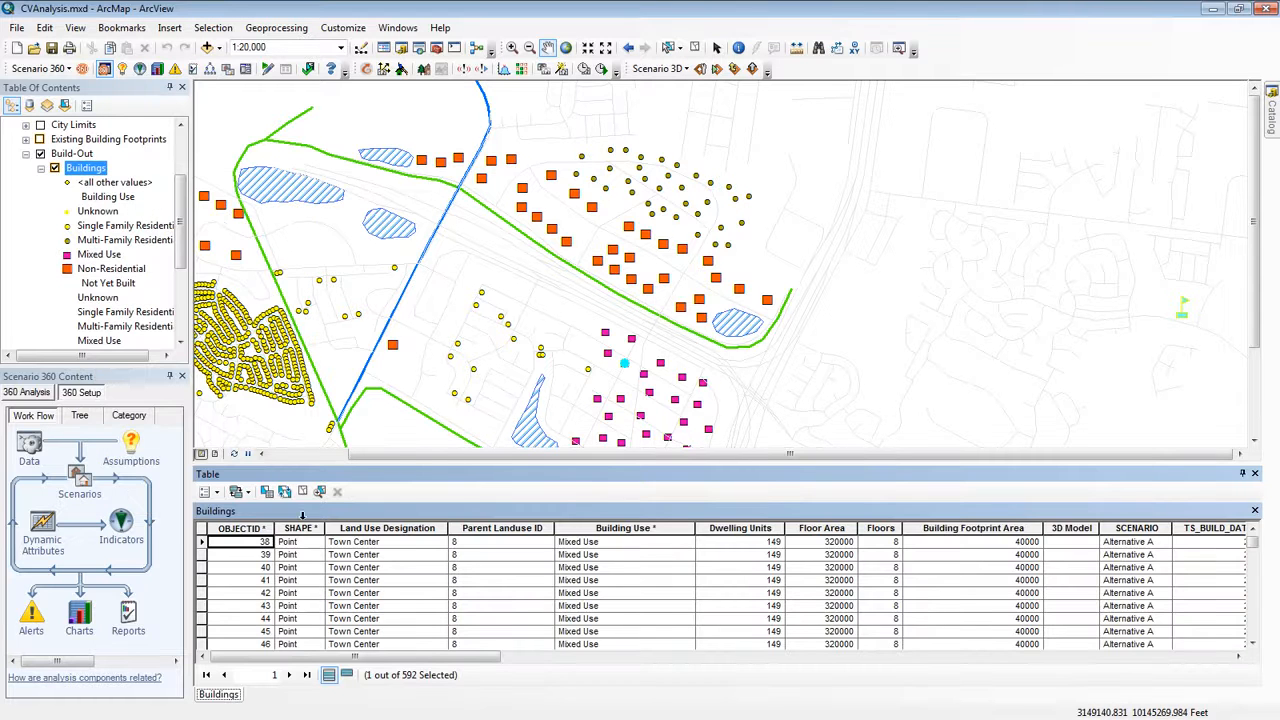
pyautogui.click(1251, 643)
pyautogui.click(1251, 643)
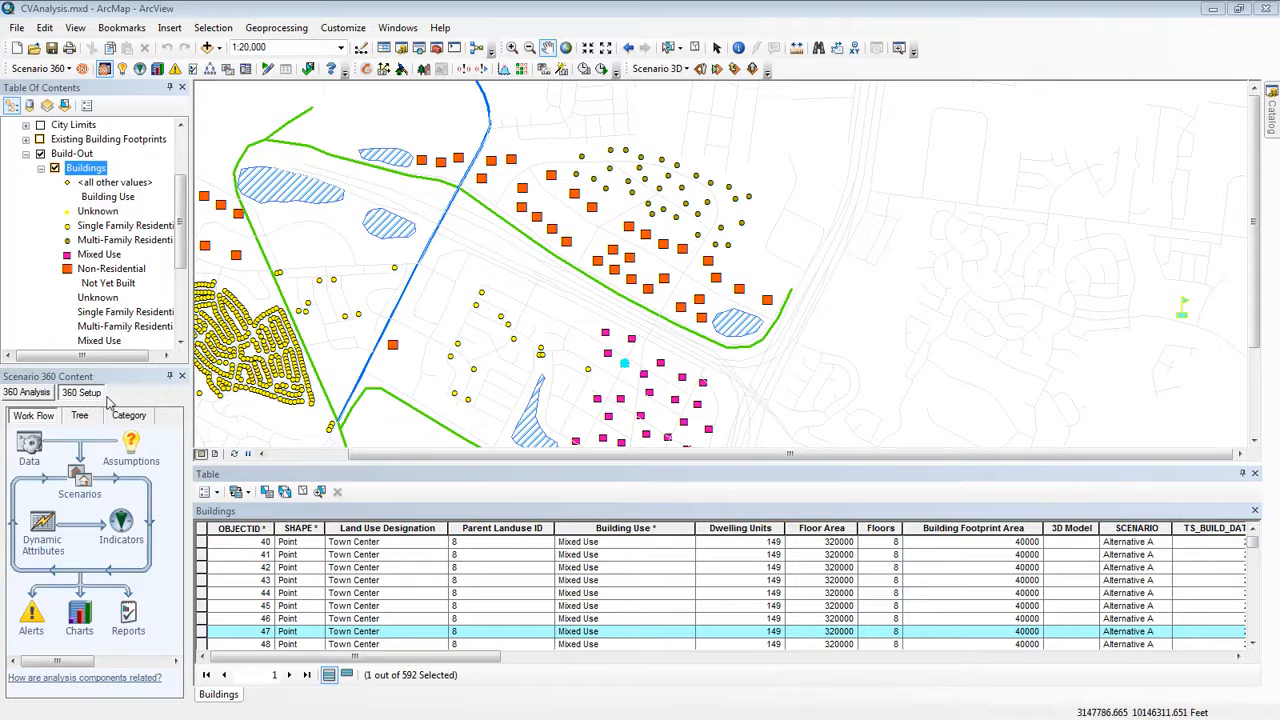
# Create a new indicator named Total Dwelling Units and open its formula for editing
pyautogui.click(124, 546)
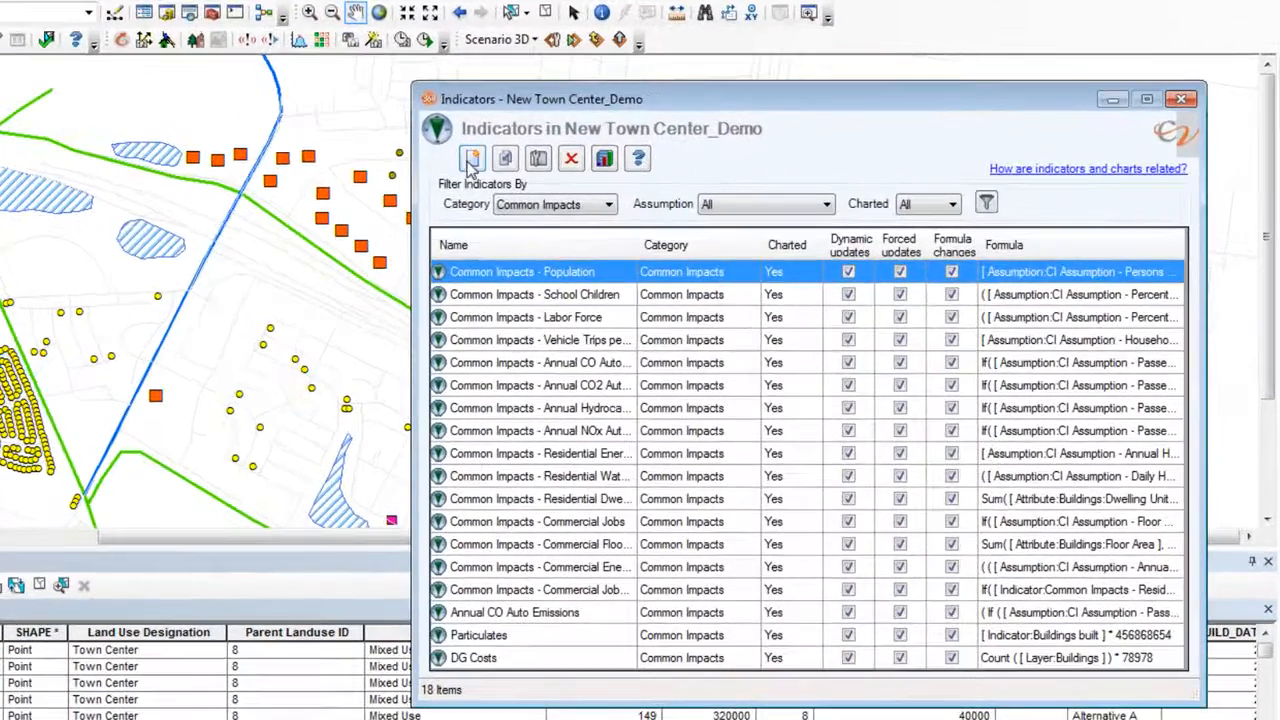
pyautogui.click(472, 163)
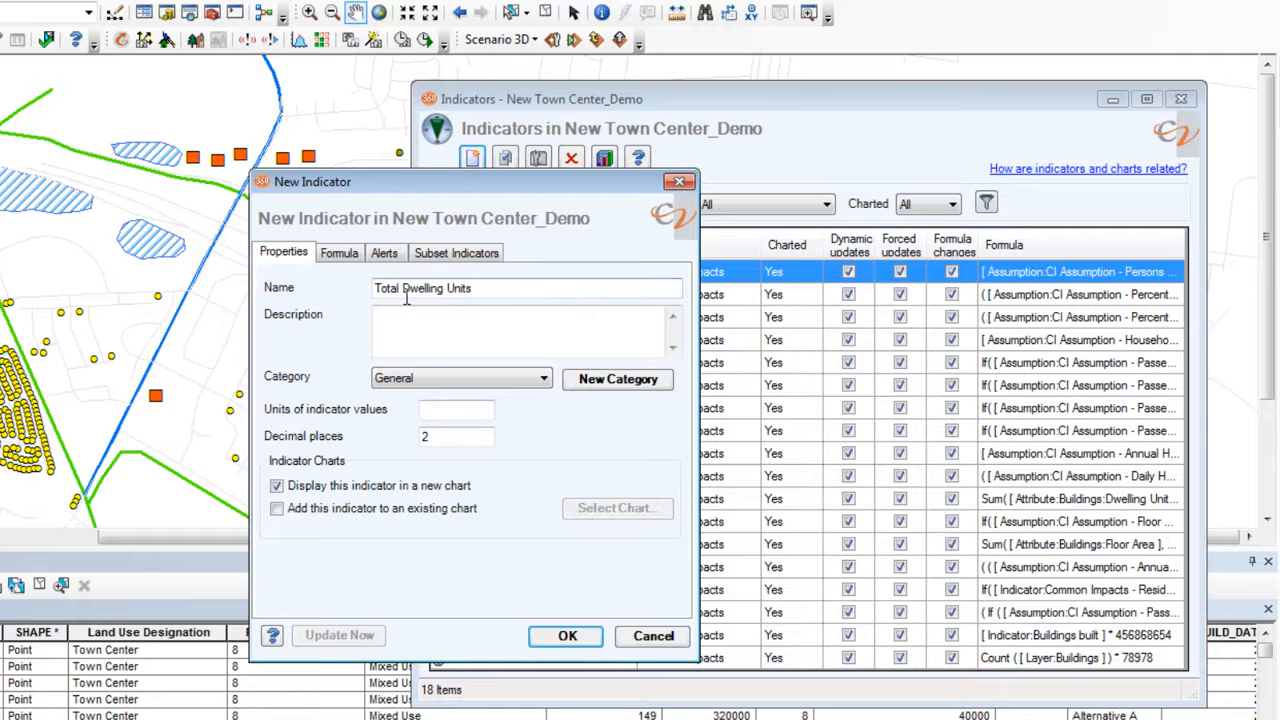
pyautogui.click(347, 255)
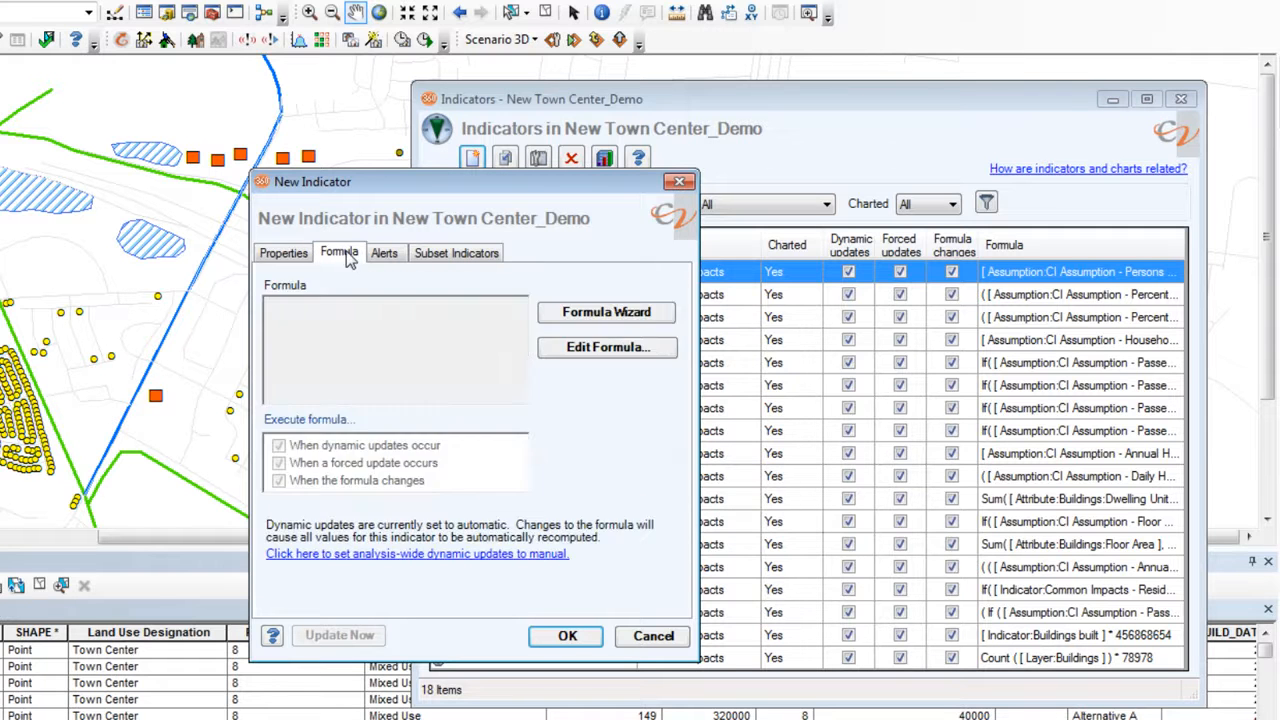
pyautogui.click(607, 347)
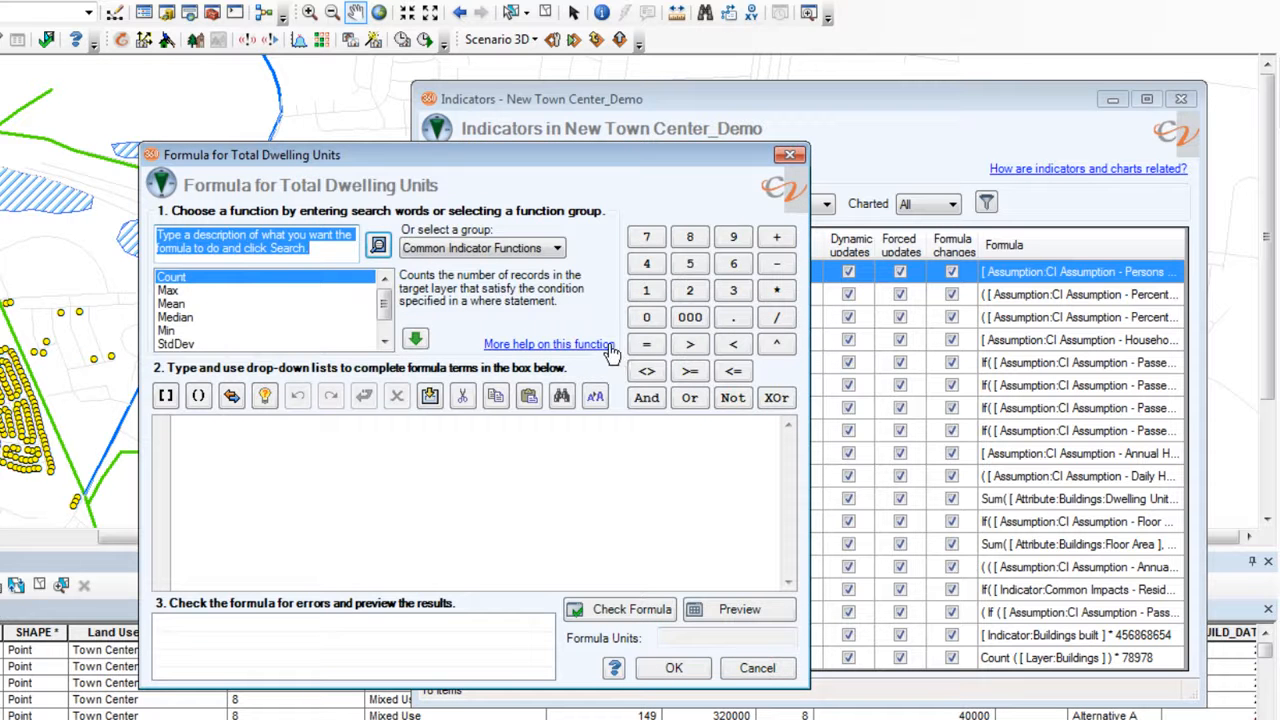
pyautogui.click(608, 346)
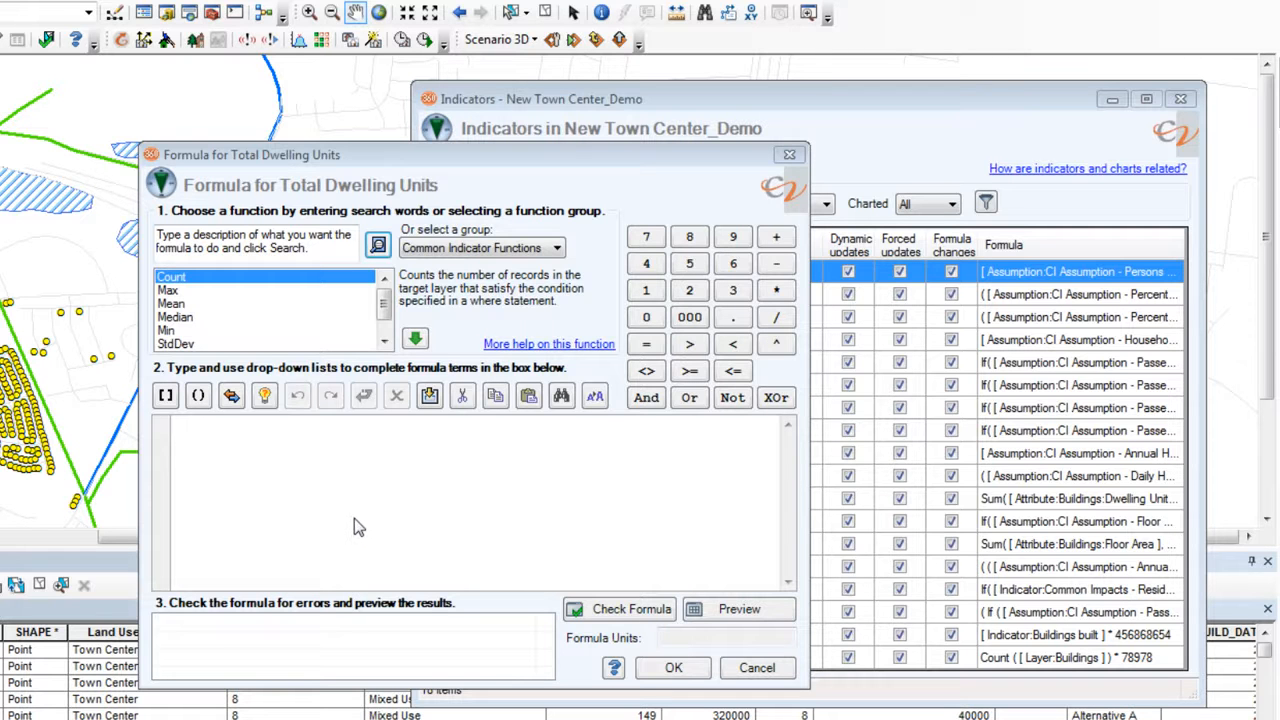
# Search the formula functions for "total" and select the Sum function
pyautogui.click(222, 247)
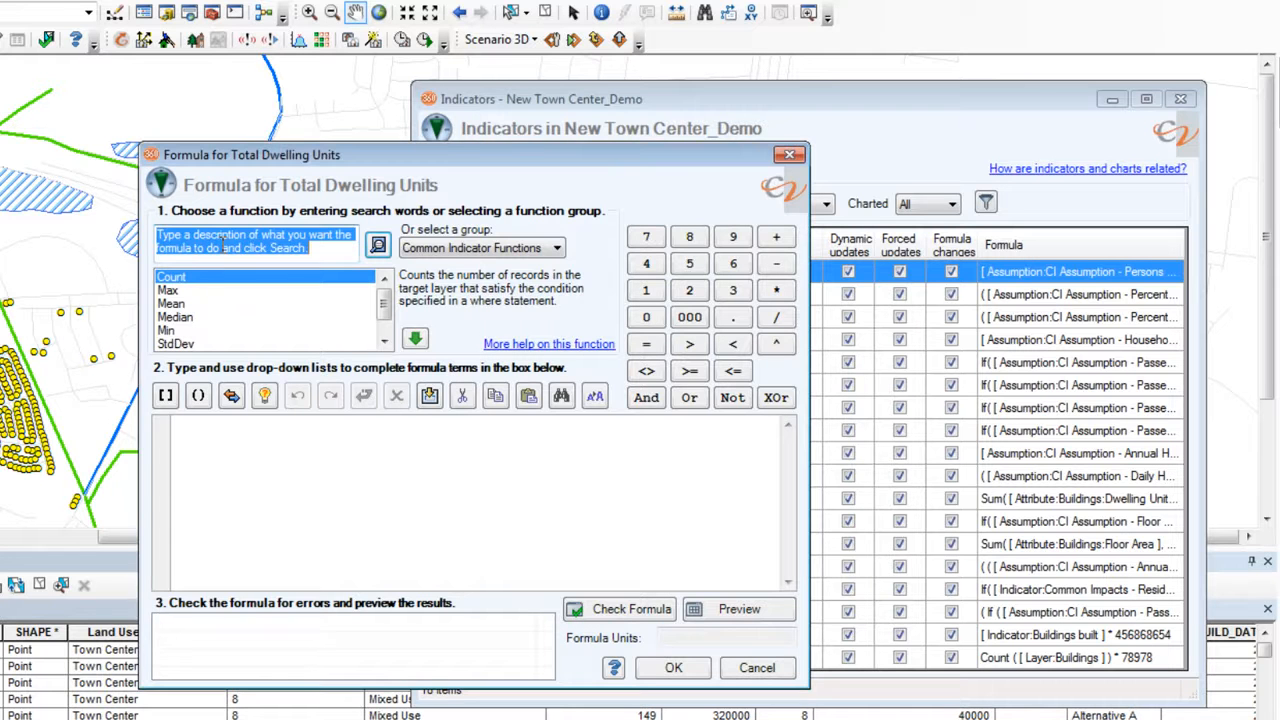
pyautogui.write('tota')
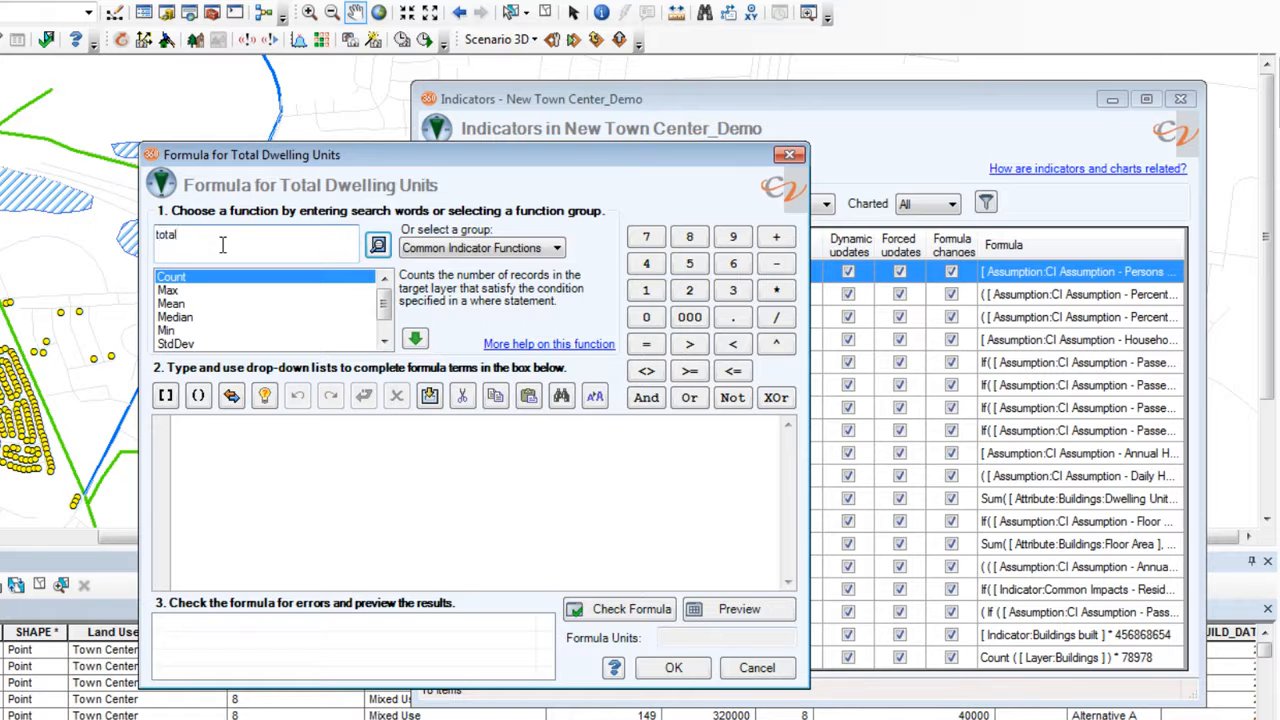
pyautogui.write('l')
pyautogui.press('Return')
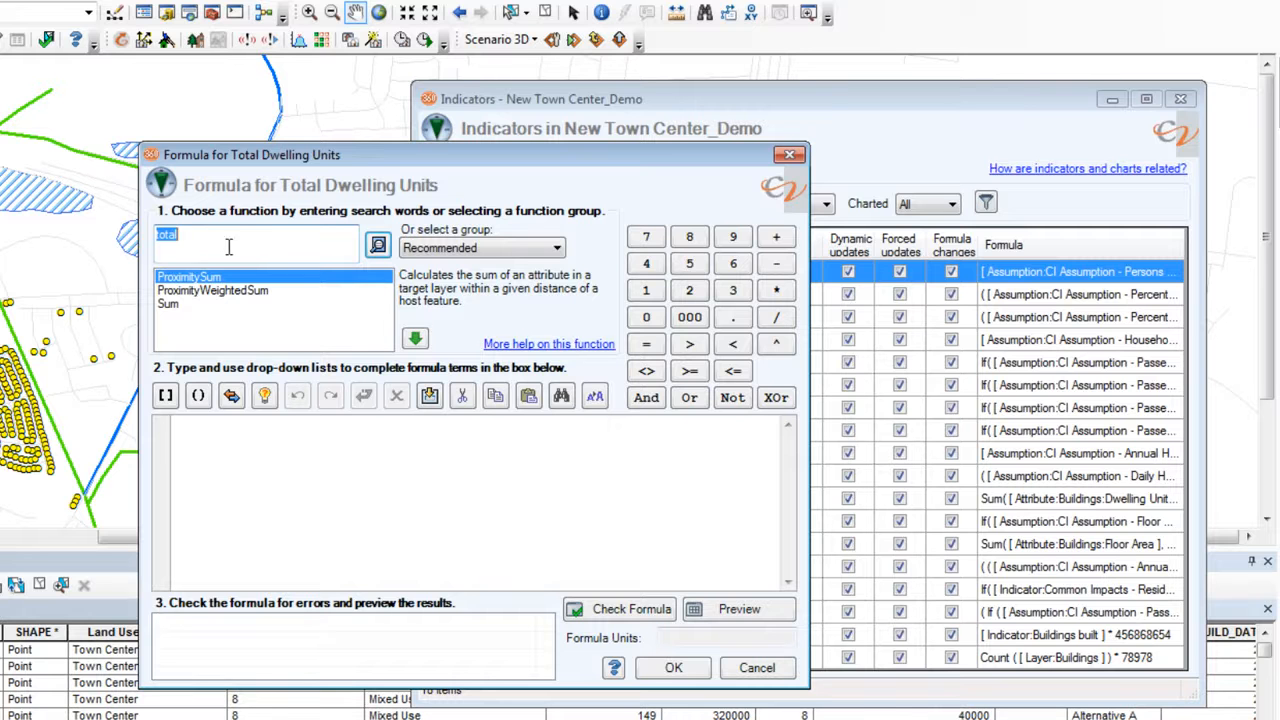
pyautogui.click(204, 307)
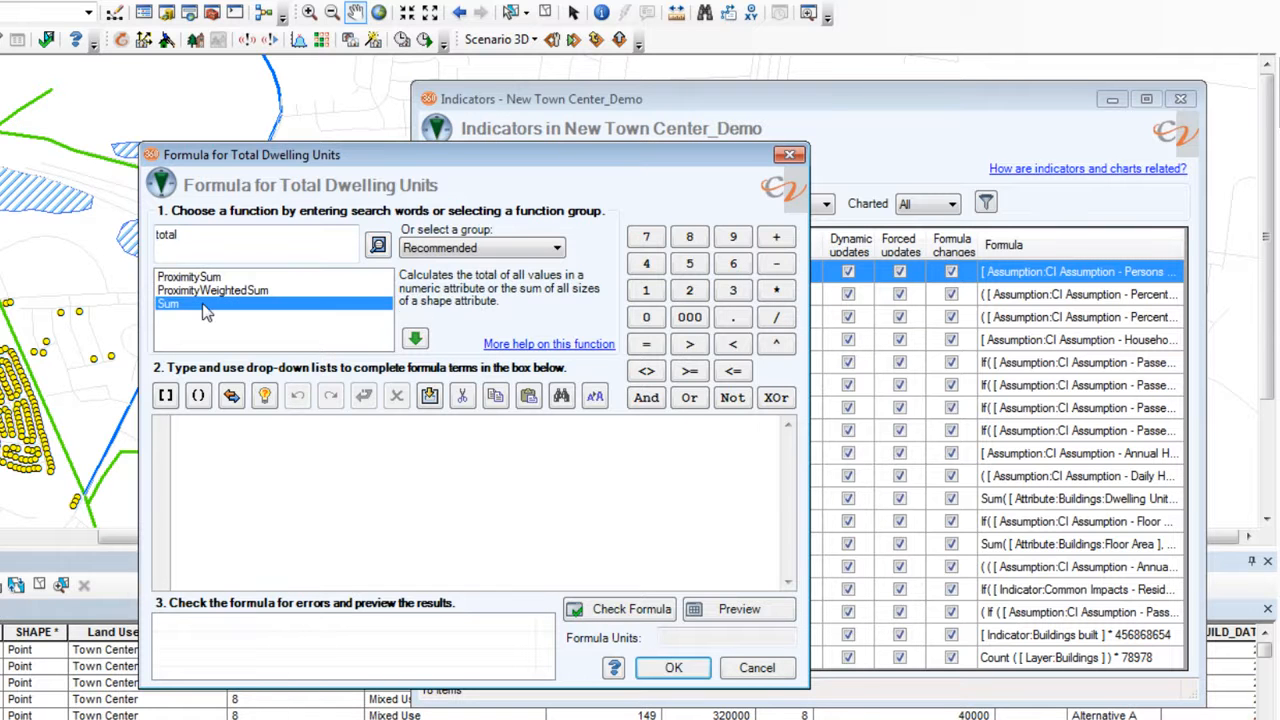
# Read the help topic on the Sum function, including its sample applications, and close it
pyautogui.click(545, 344)
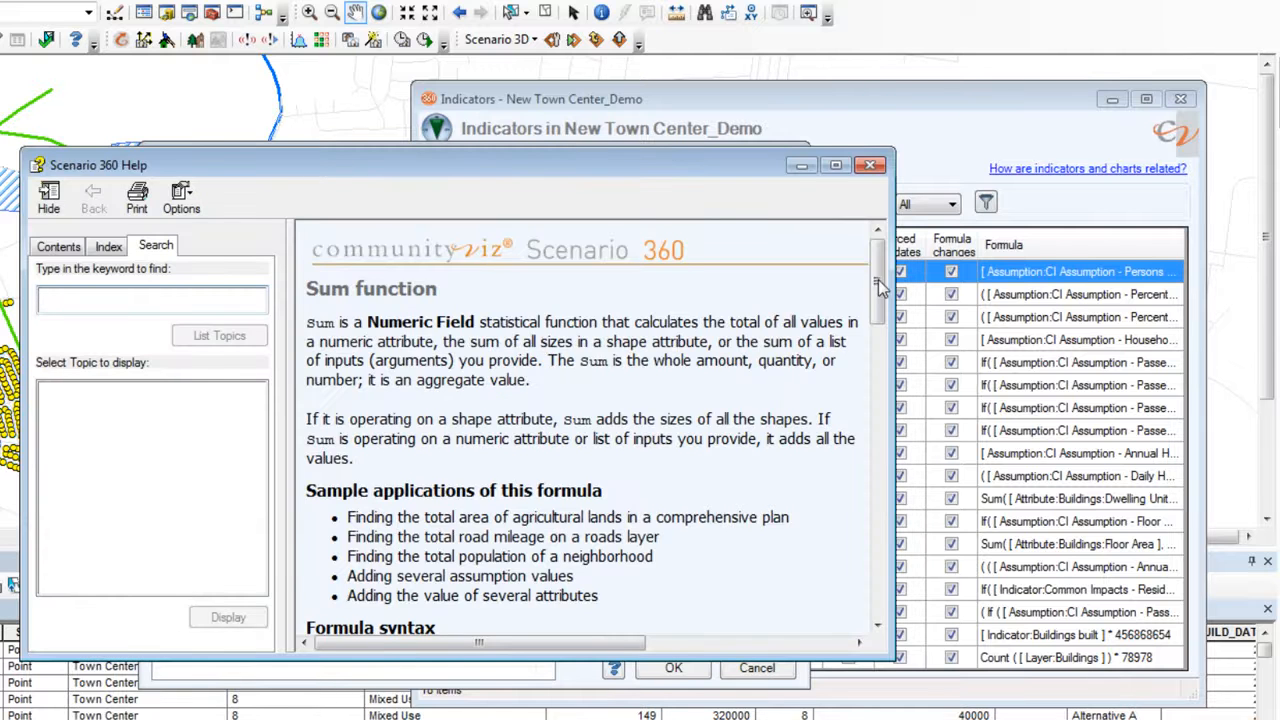
pyautogui.moveTo(880, 287); pyautogui.dragTo(910, 228)
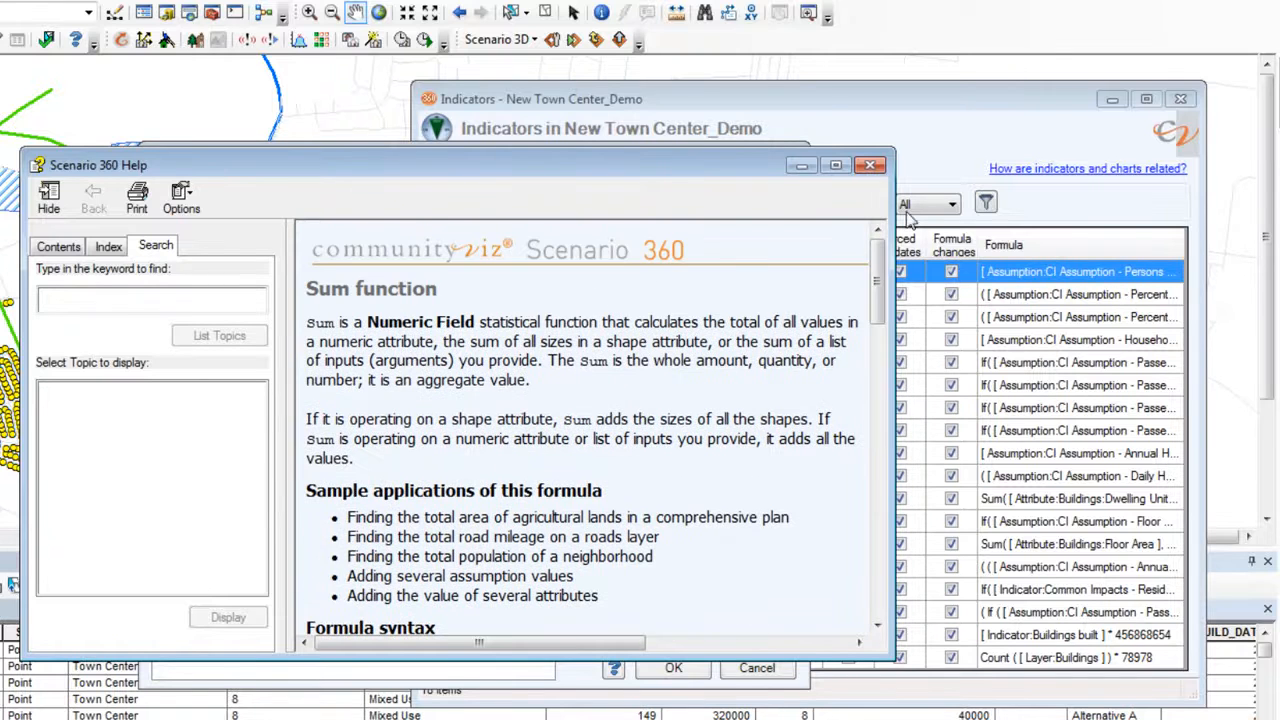
pyautogui.click(869, 167)
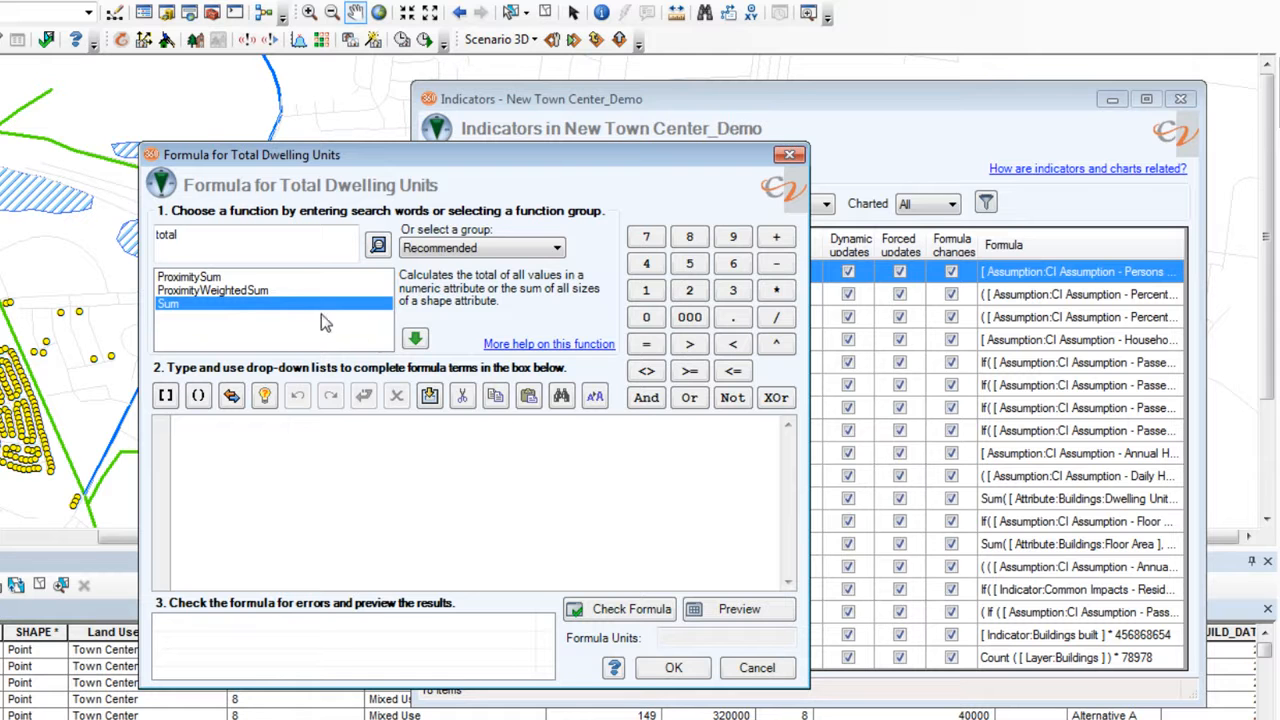
# Insert the Sum function into the formula and set its attribute to Dwelling Units from the Buildings layer
pyautogui.click(415, 340)
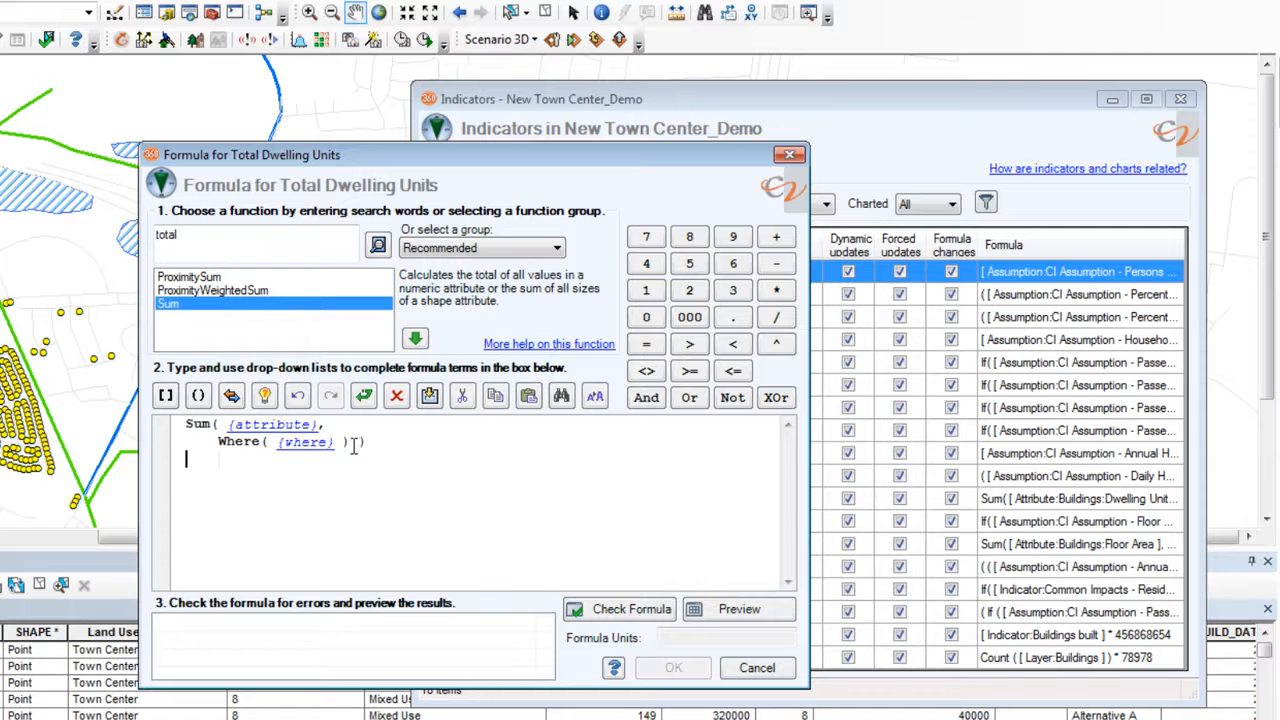
pyautogui.click(273, 428)
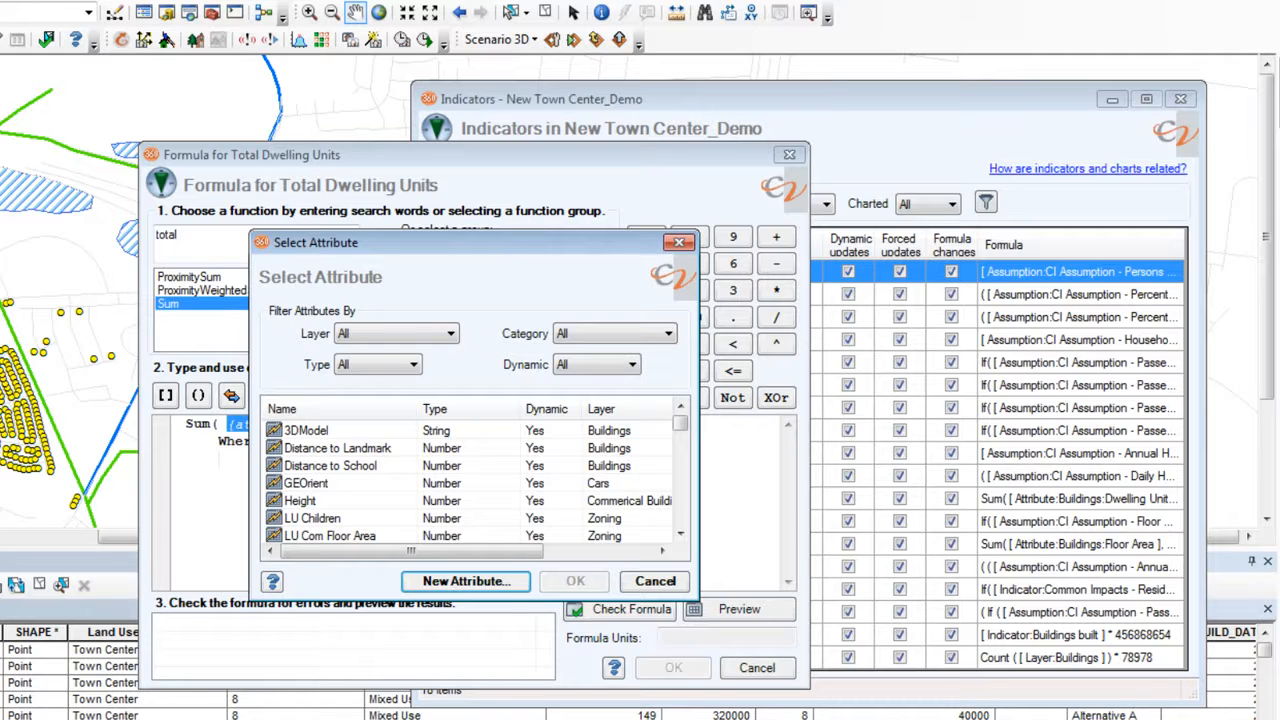
pyautogui.click(451, 334)
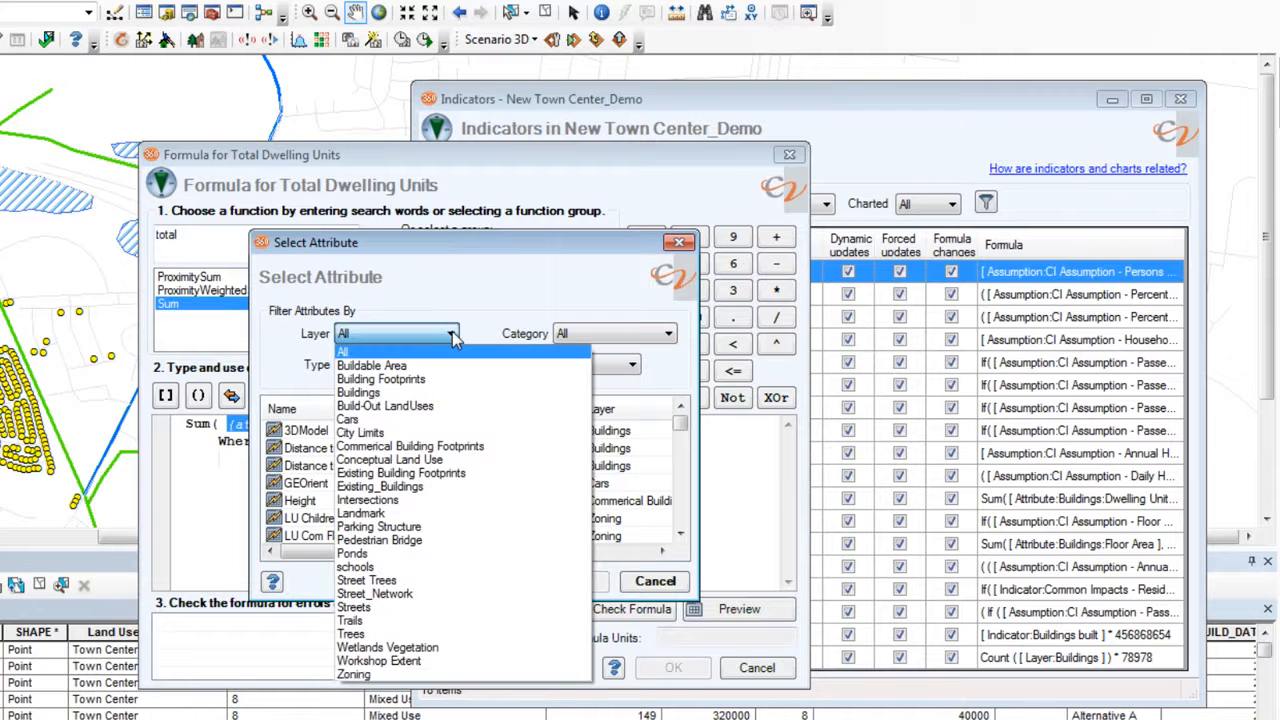
pyautogui.click(450, 393)
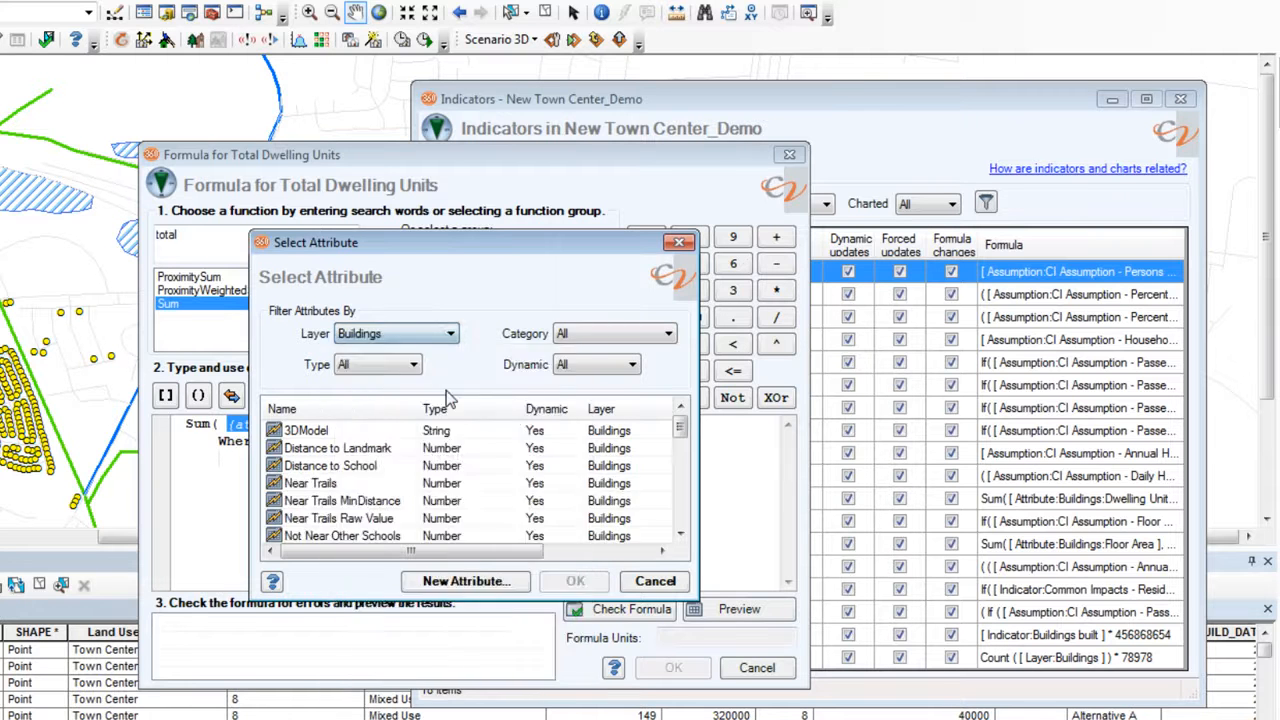
pyautogui.moveTo(680, 435); pyautogui.dragTo(680, 487)
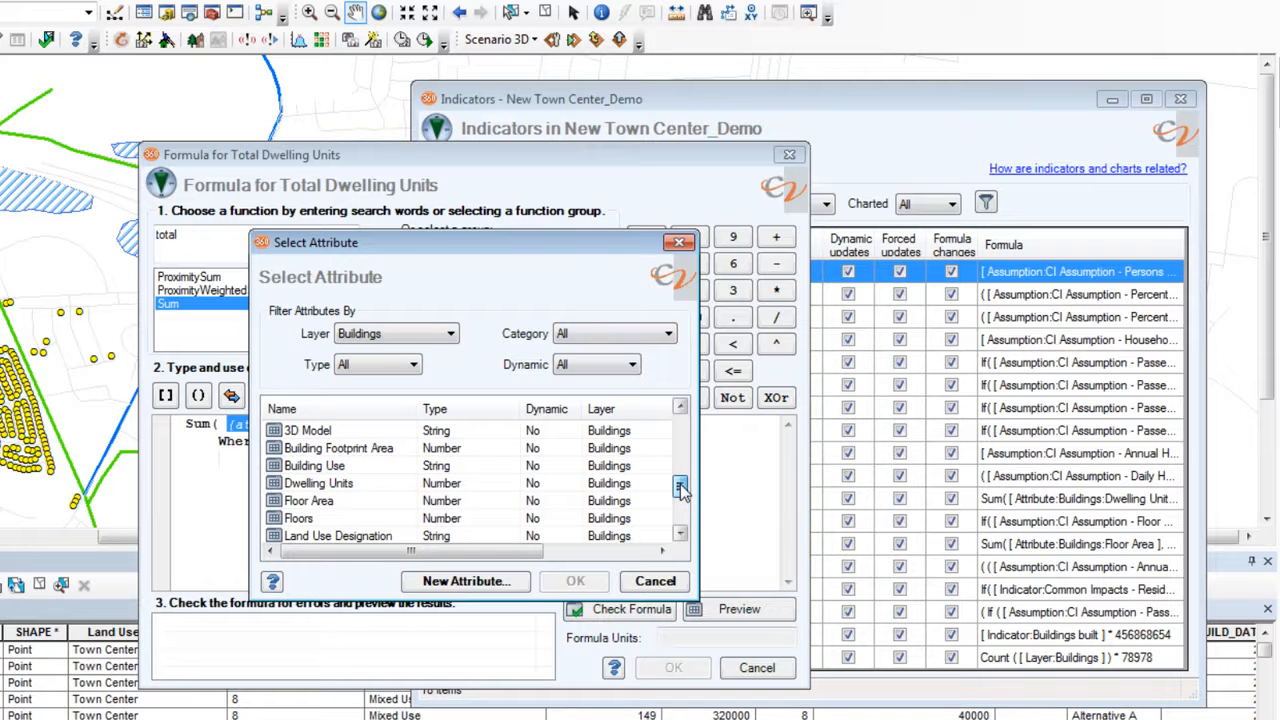
pyautogui.click(413, 488)
pyautogui.click(575, 584)
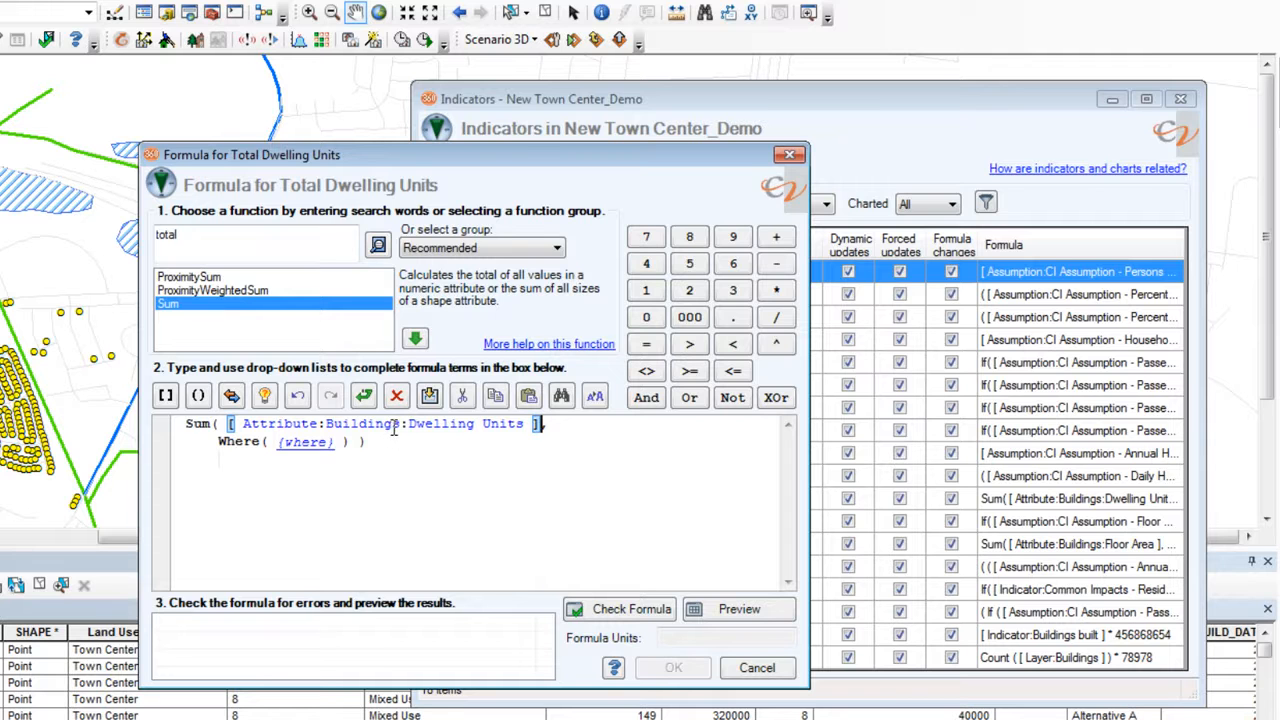
# Remove the Where clause from the Sum formula, check it for errors and preview its results for both scenarios
pyautogui.click(304, 450)
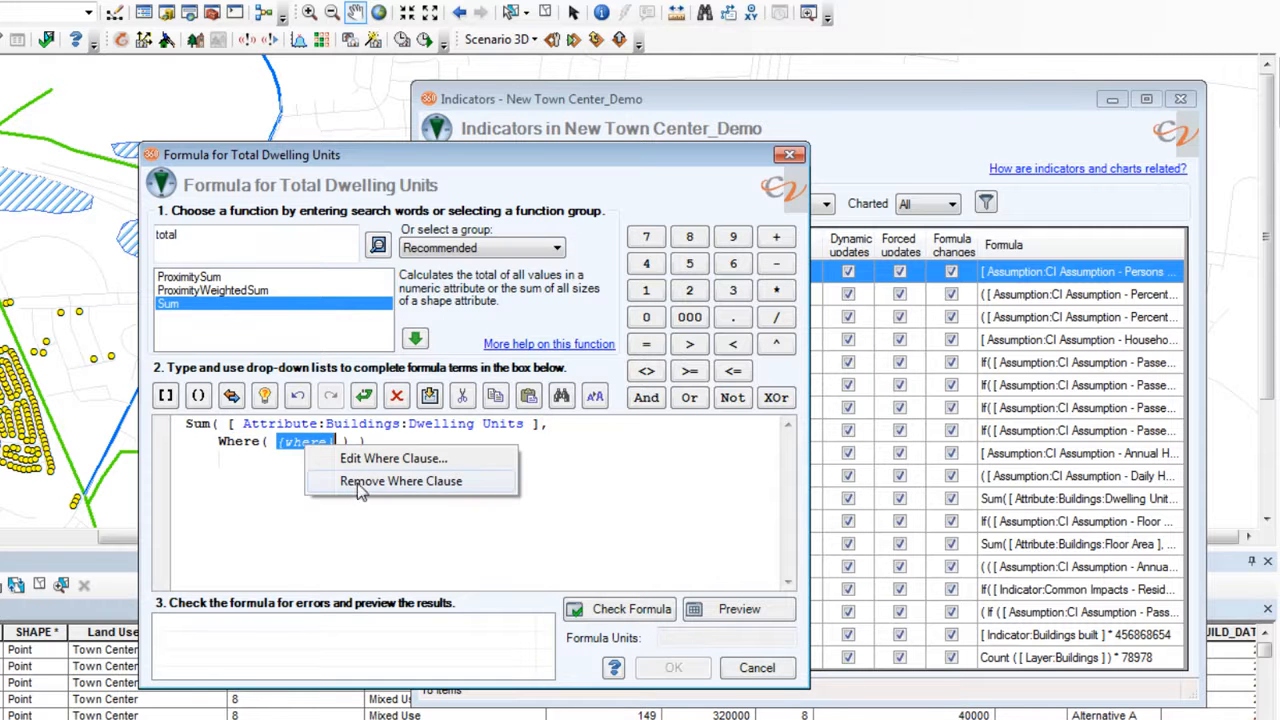
pyautogui.click(357, 481)
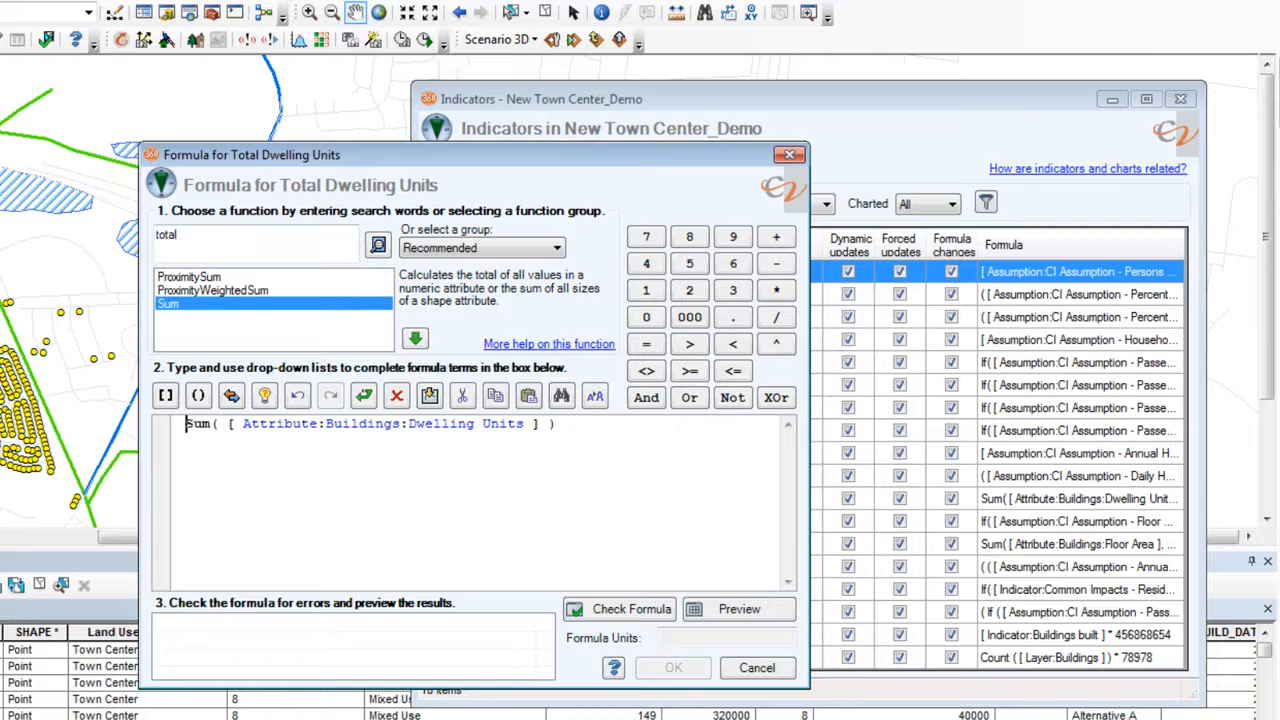
pyautogui.click(610, 612)
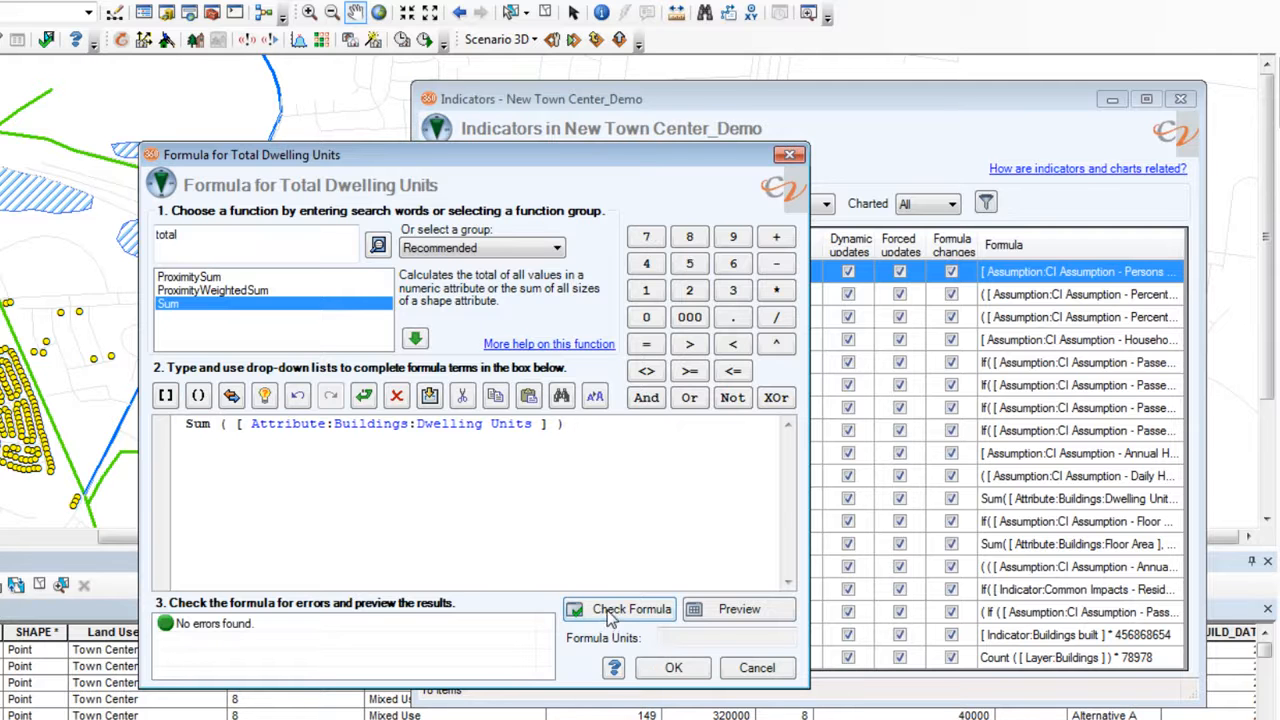
pyautogui.click(708, 612)
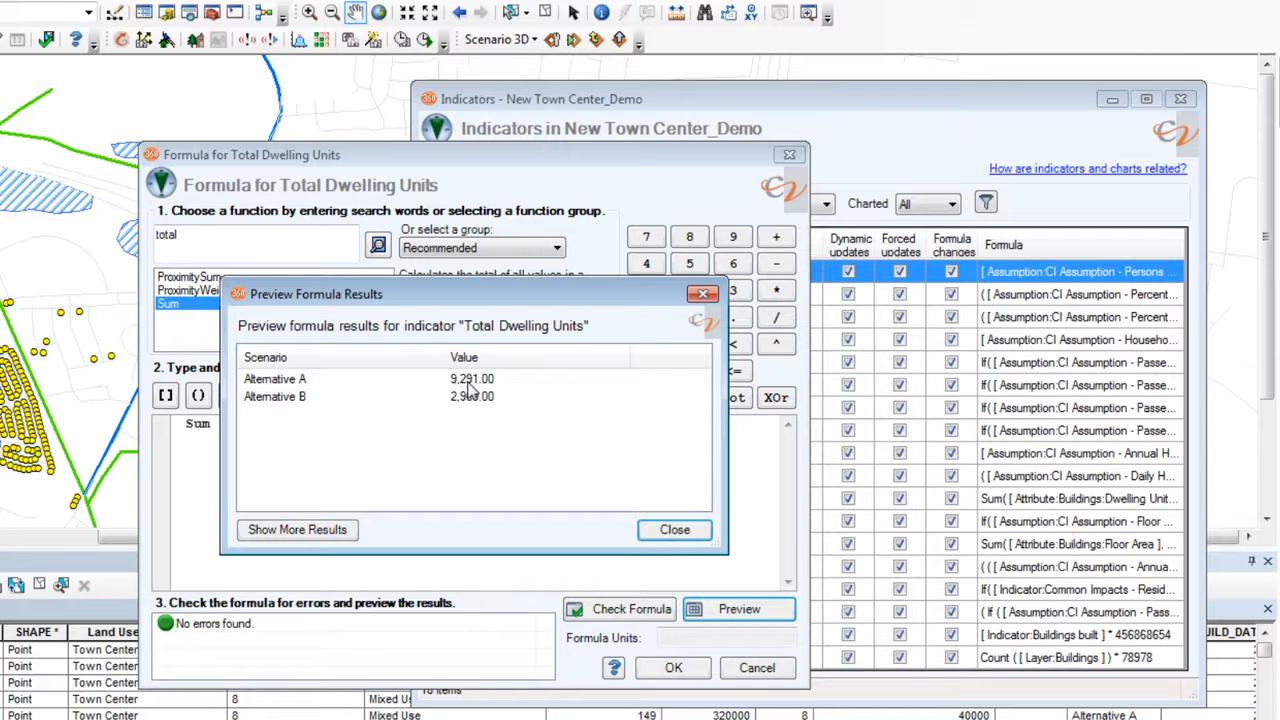
pyautogui.click(634, 538)
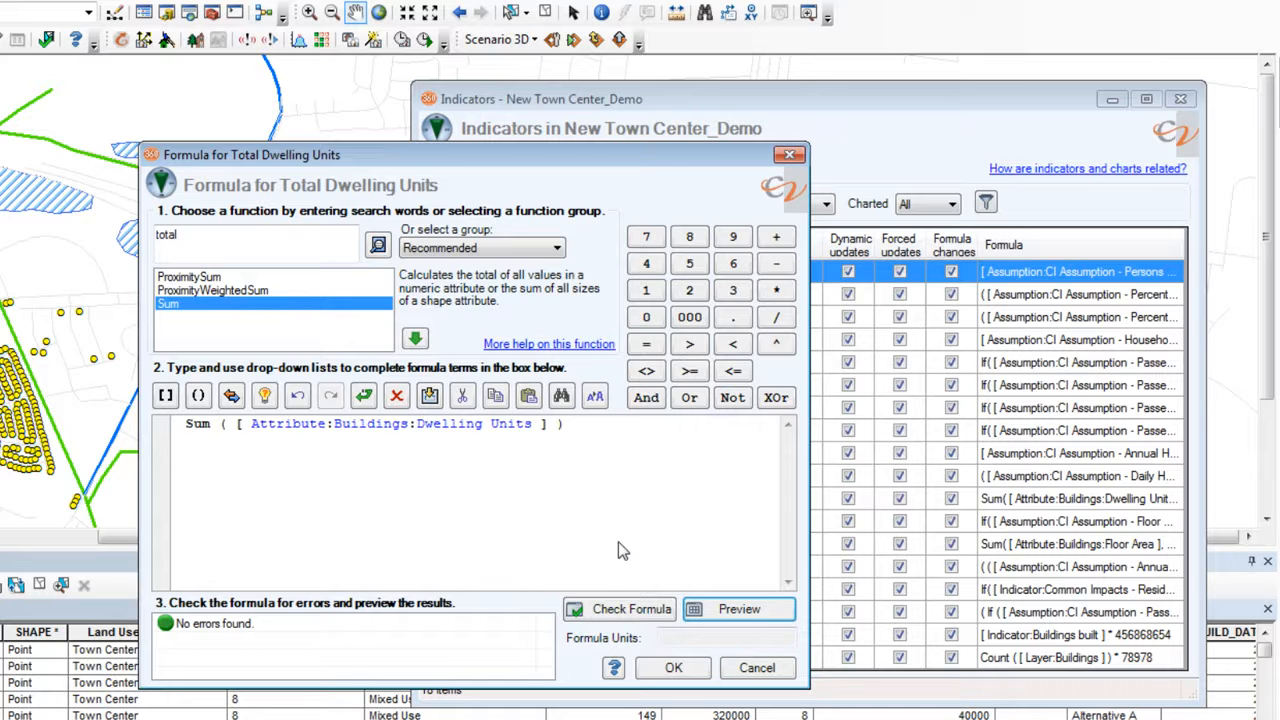
# Clear the formula and restore the earlier Sum version that still contains the Where placeholder
pyautogui.click(396, 396)
pyautogui.doubleClick(226, 308)
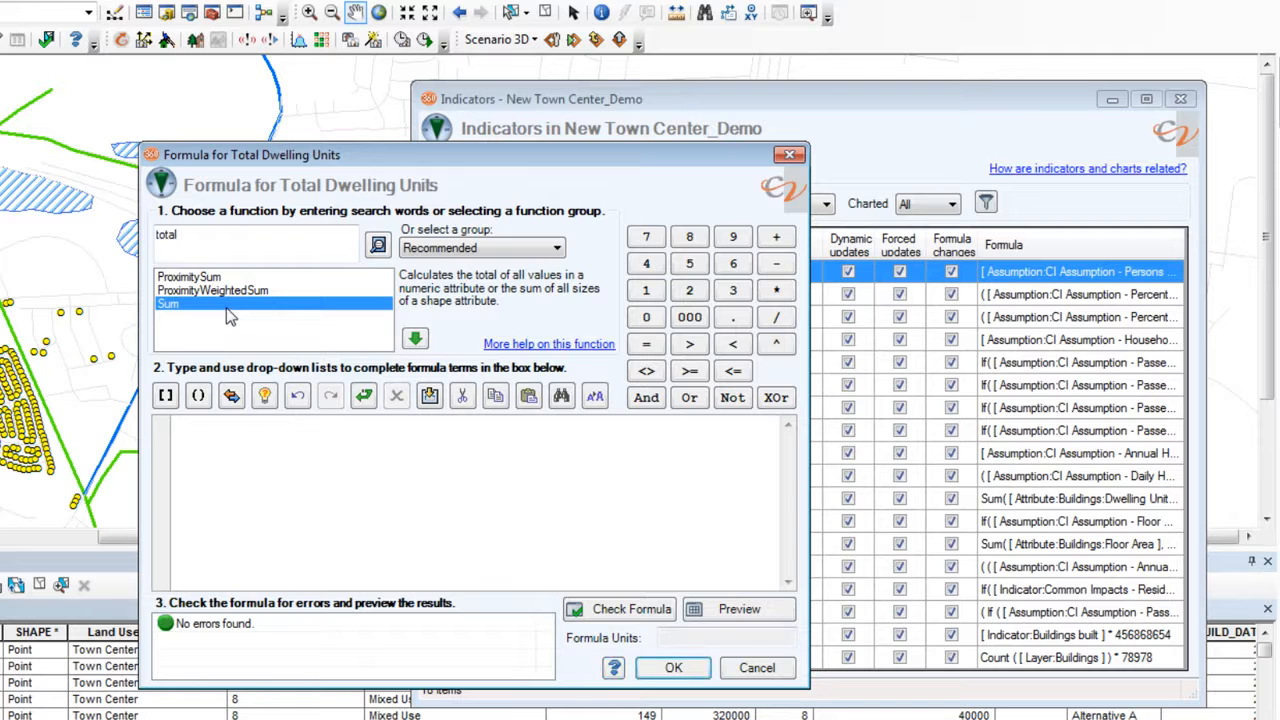
pyautogui.click(304, 398)
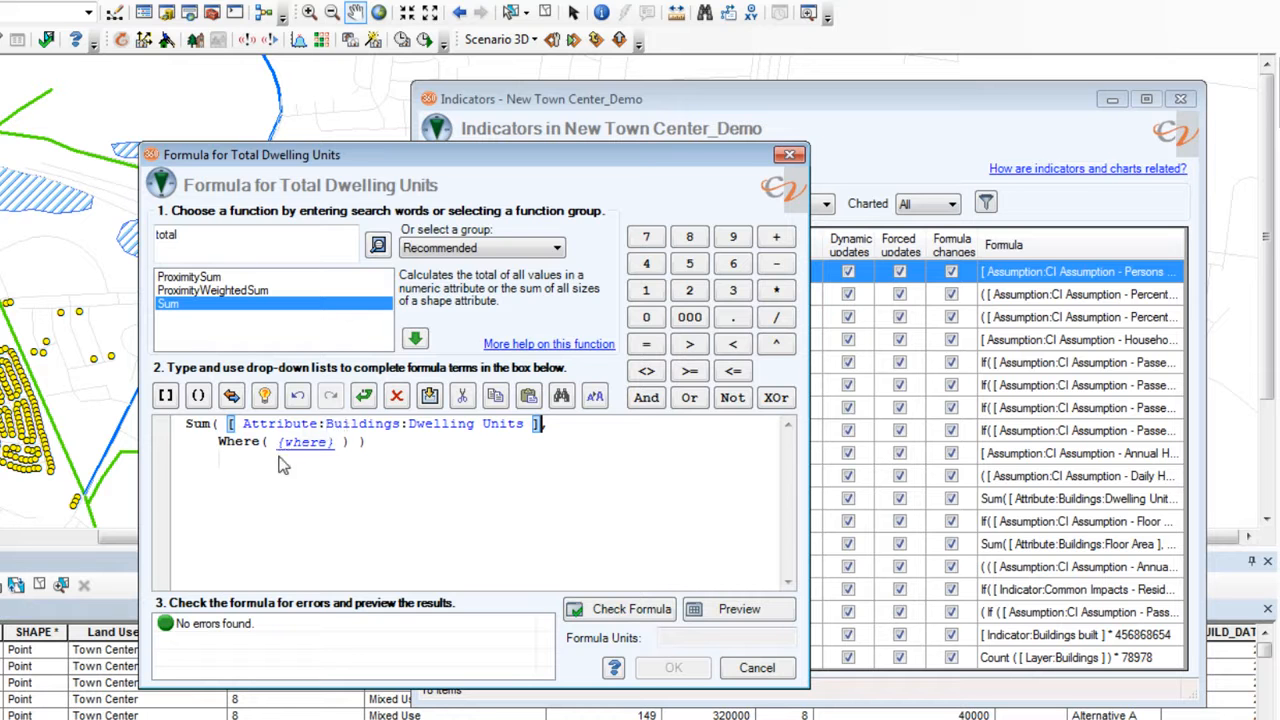
# Add a where condition to the Sum formula requiring Land Use Designation = High Density Multi-family
pyautogui.click(305, 443)
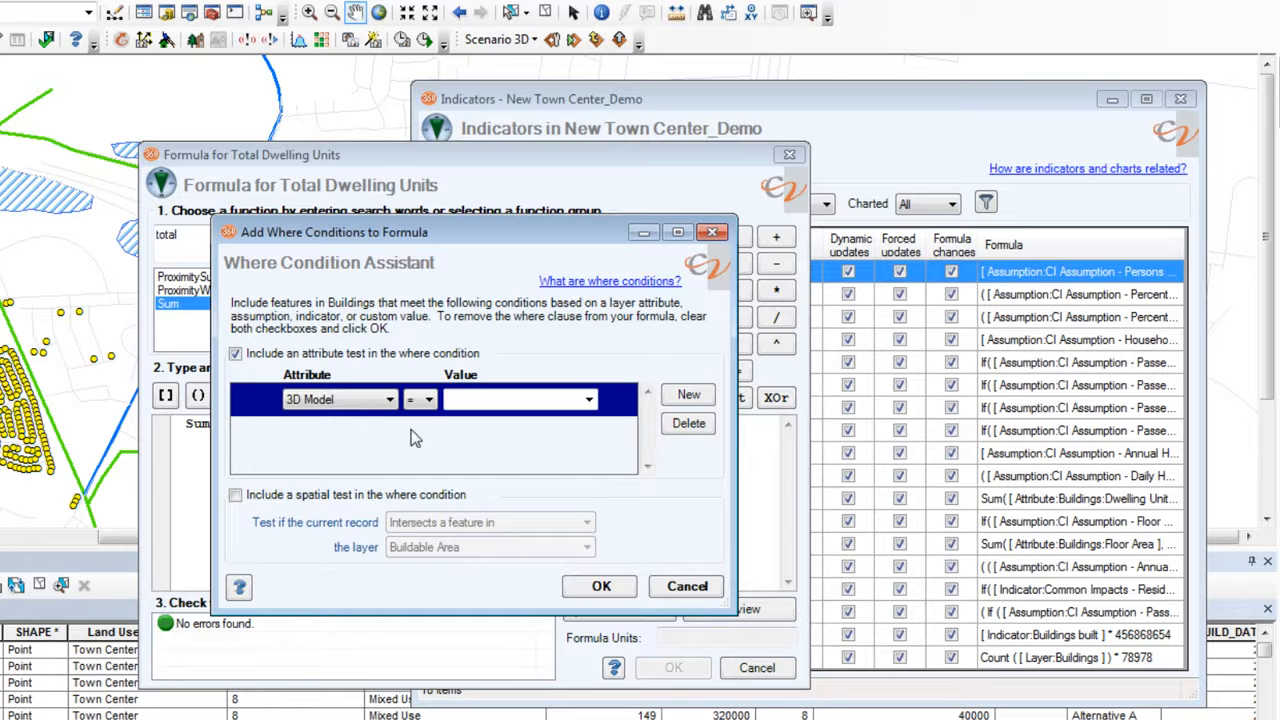
pyautogui.click(390, 401)
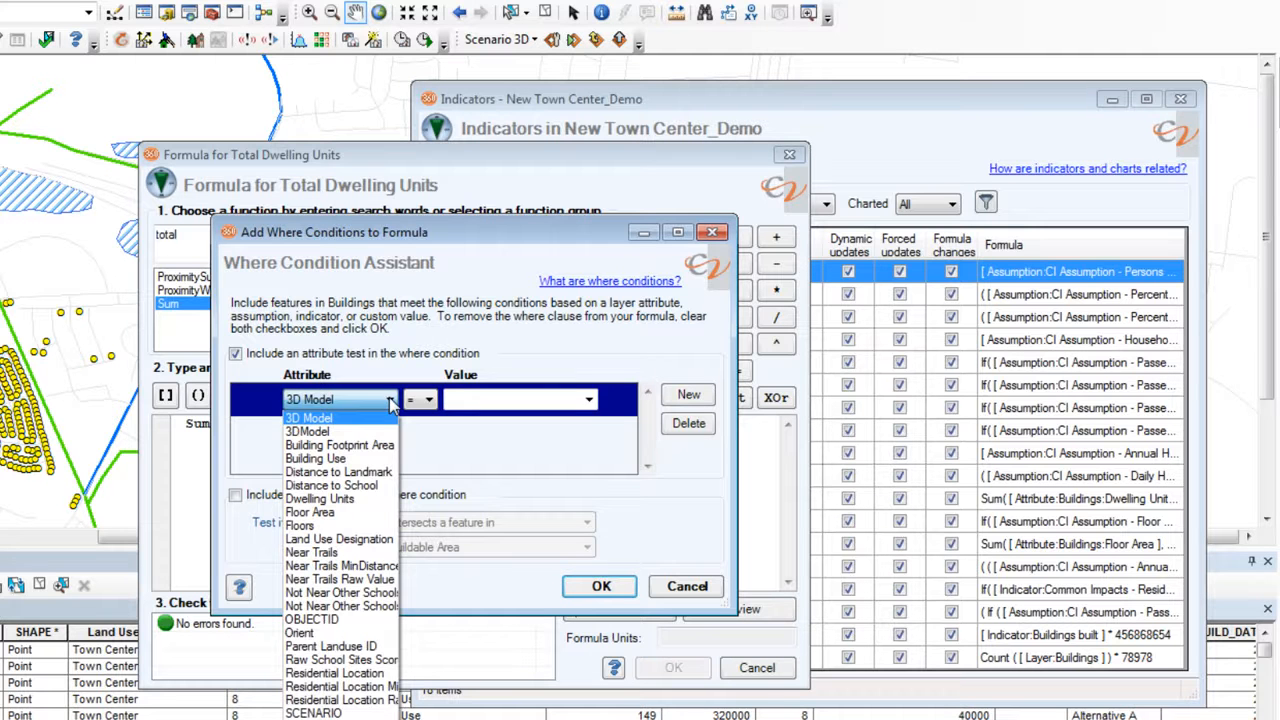
pyautogui.click(338, 539)
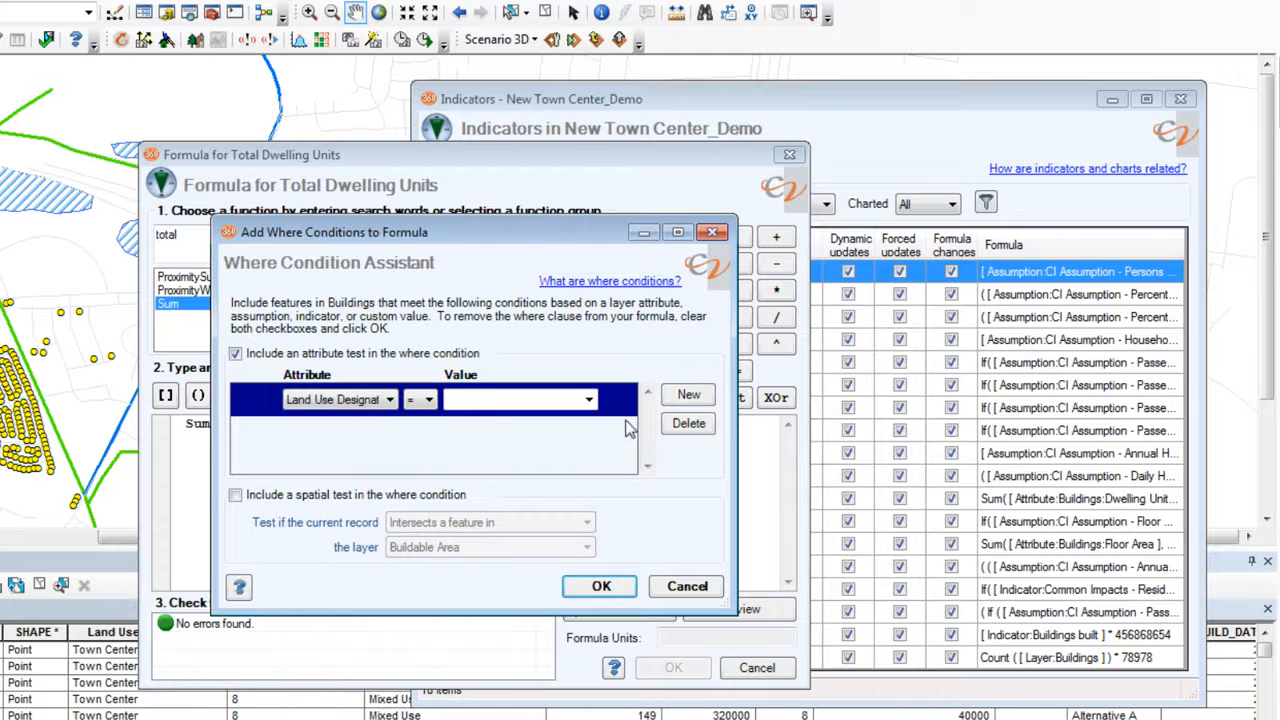
pyautogui.click(589, 400)
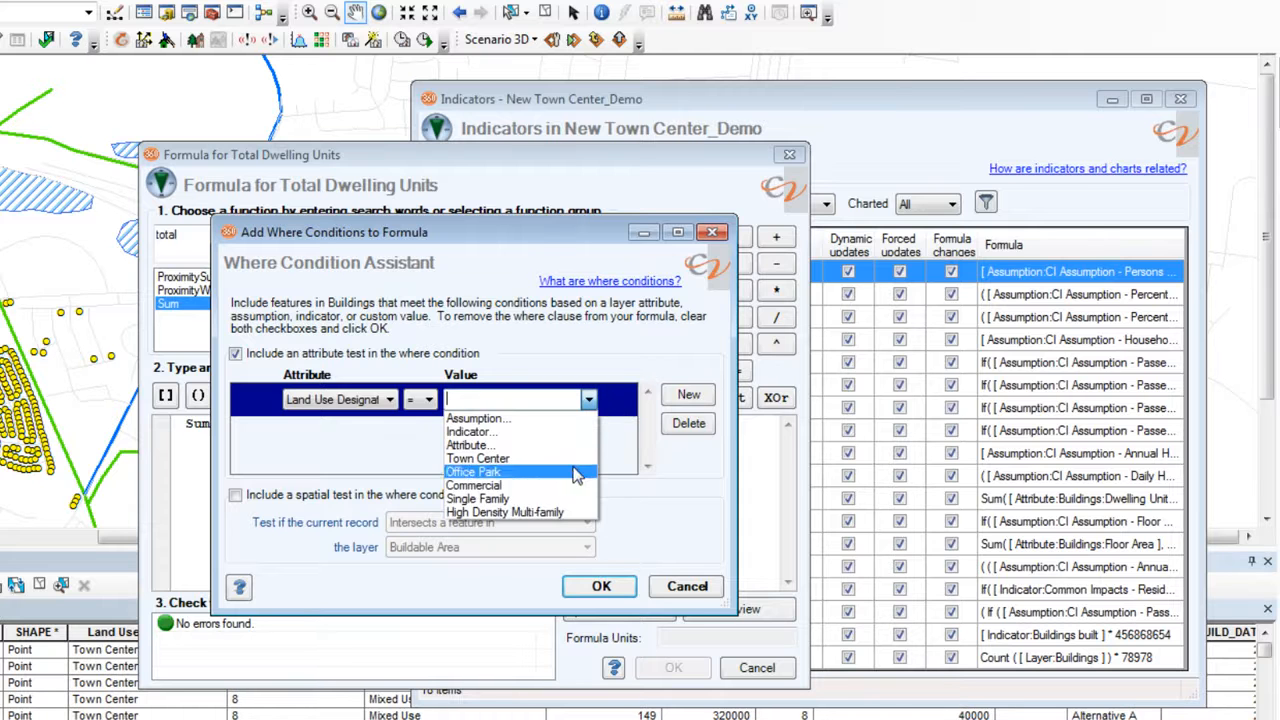
pyautogui.click(540, 512)
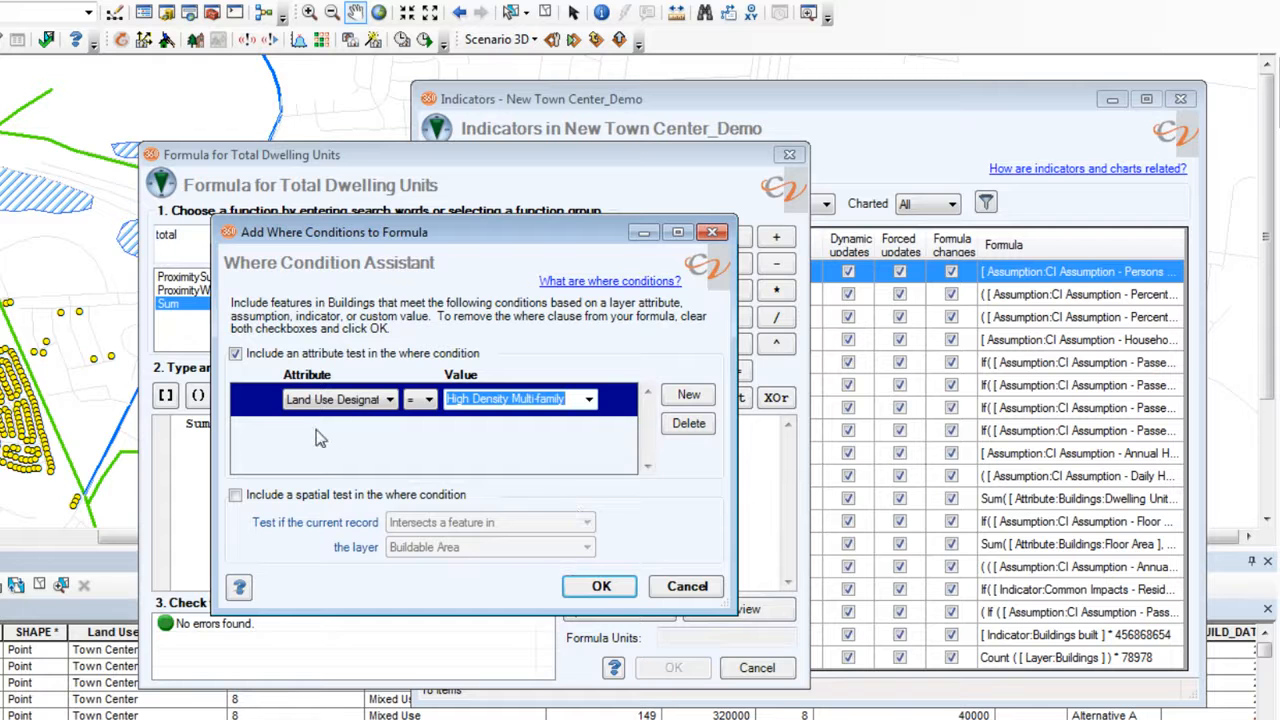
pyautogui.click(597, 587)
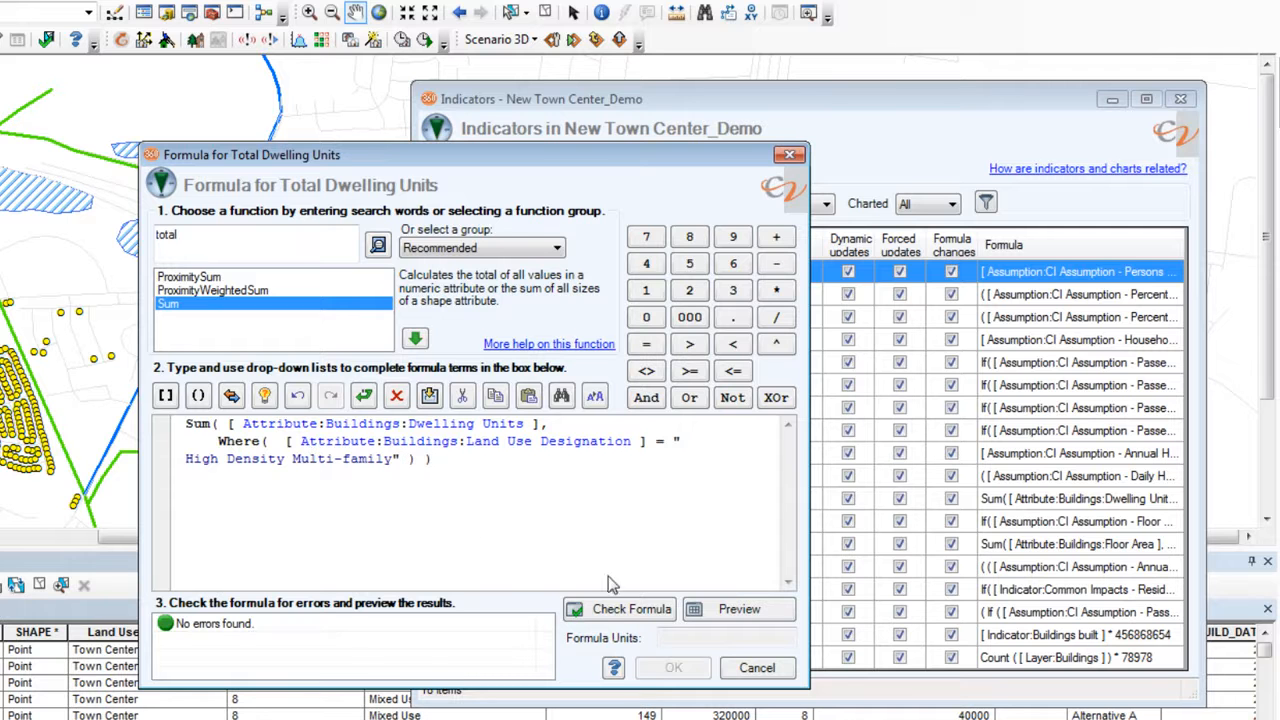
# Check the conditional Sum formula for errors and preview its results for both scenarios
pyautogui.click(614, 614)
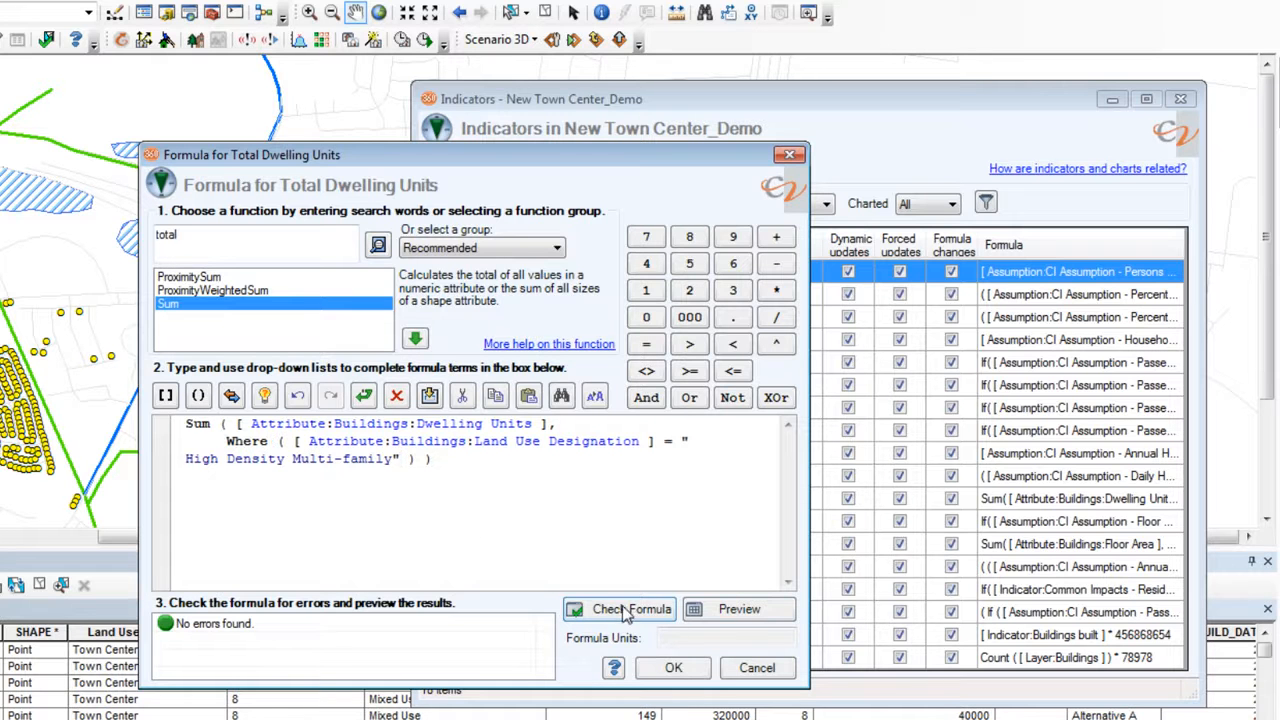
pyautogui.click(708, 612)
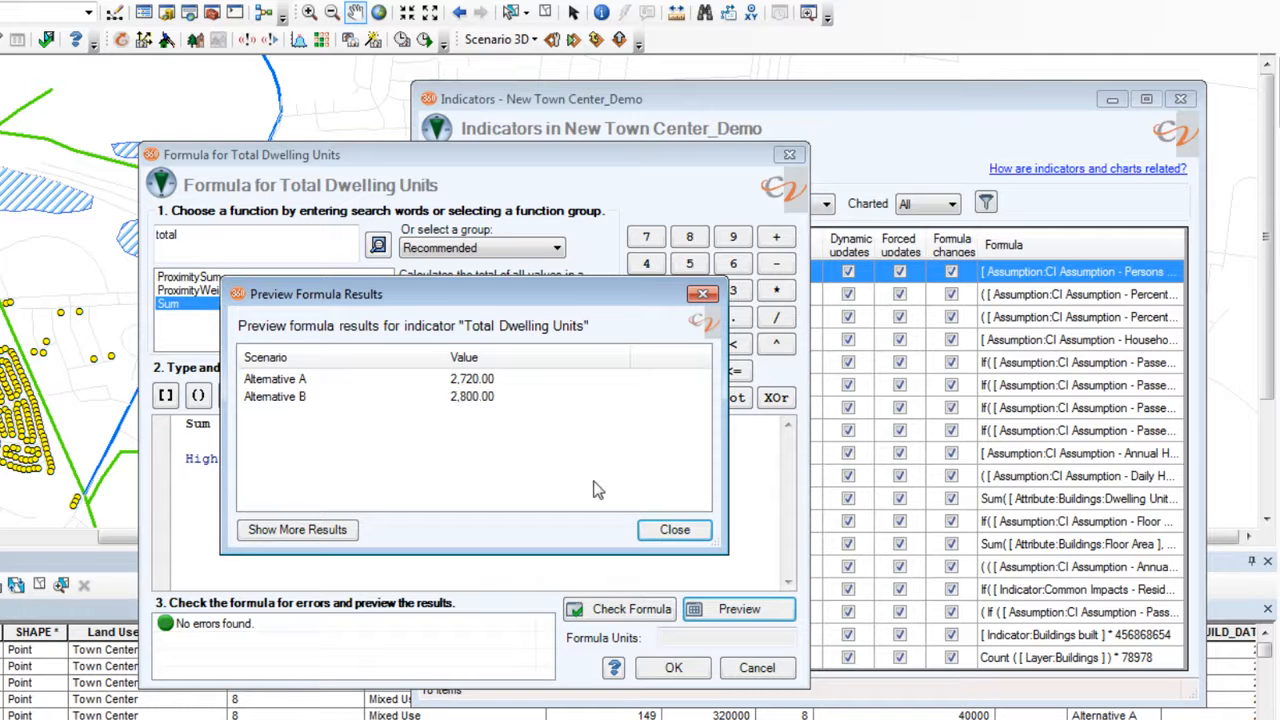
pyautogui.press('Escape')
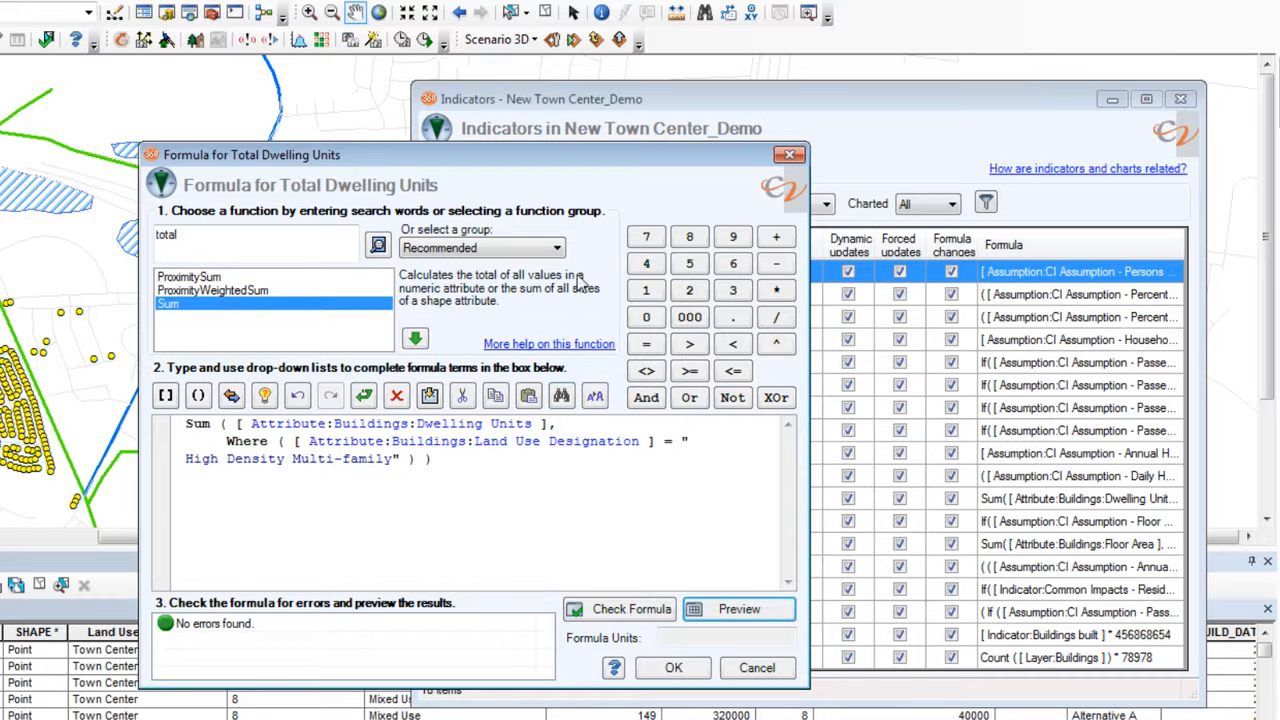
# Show the All function group and browse the list of available formula functions
pyautogui.click(558, 250)
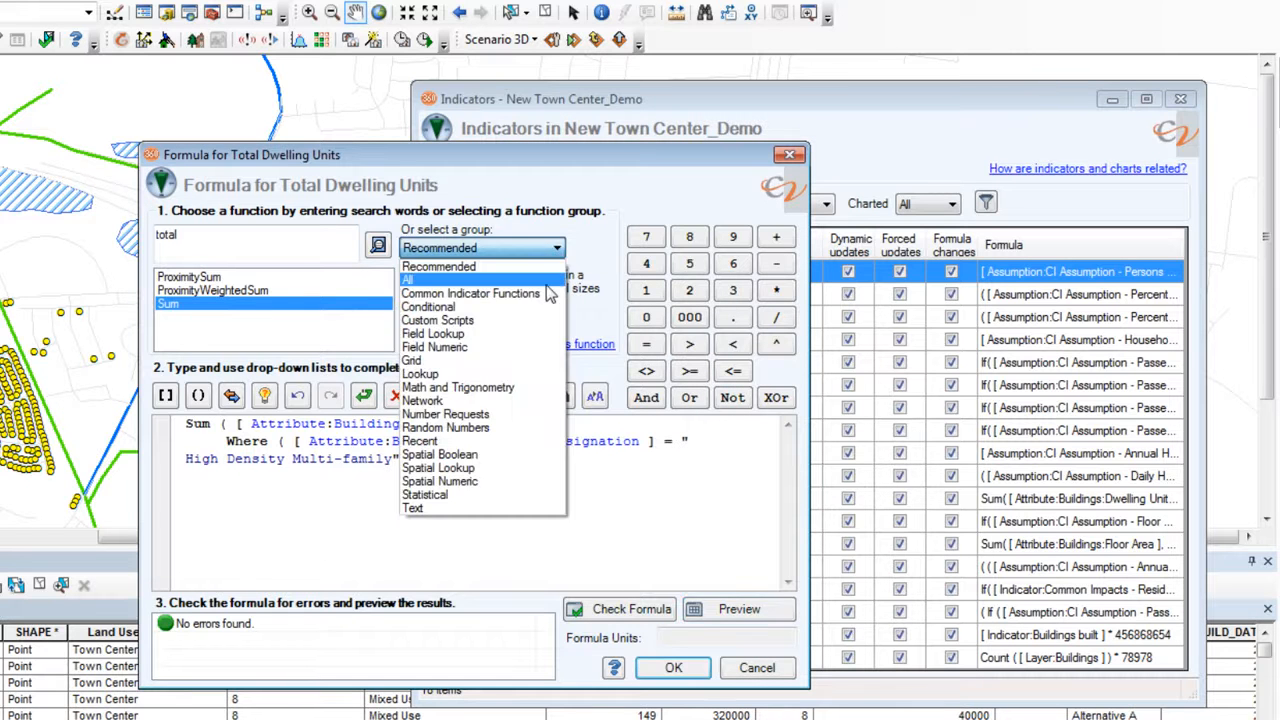
pyautogui.click(545, 274)
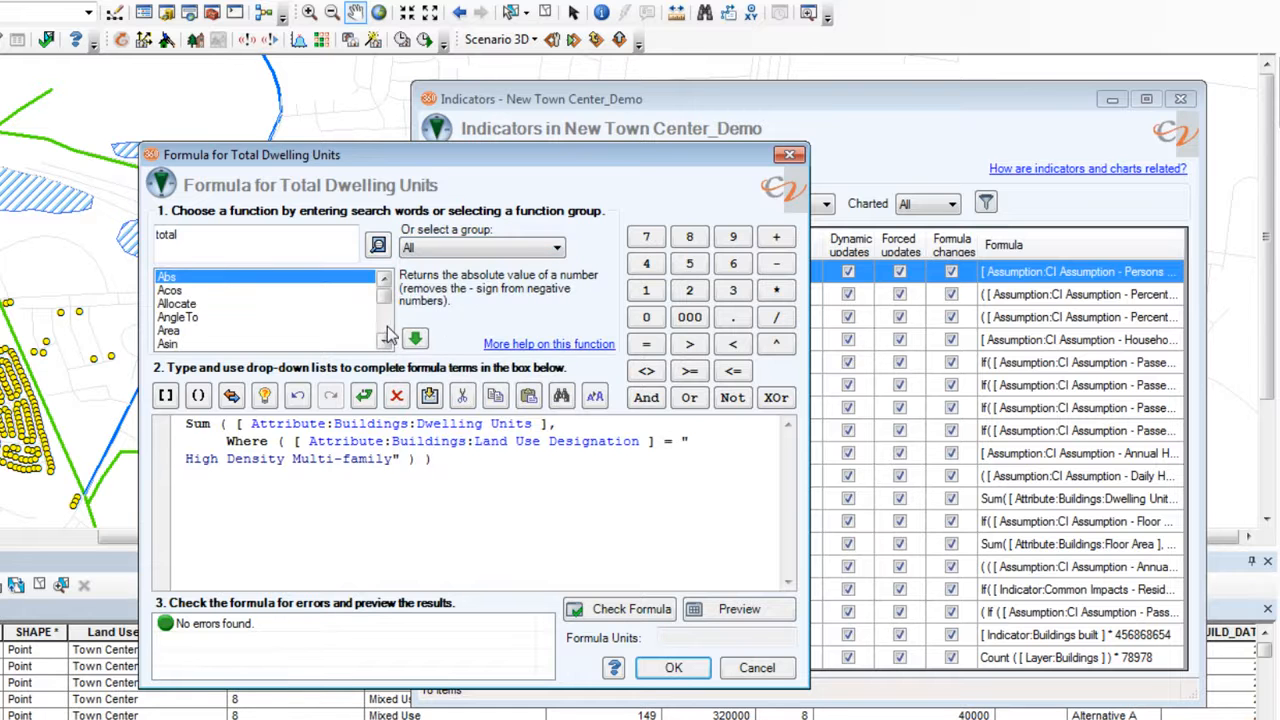
pyautogui.moveTo(384, 298); pyautogui.dragTo(385, 322)
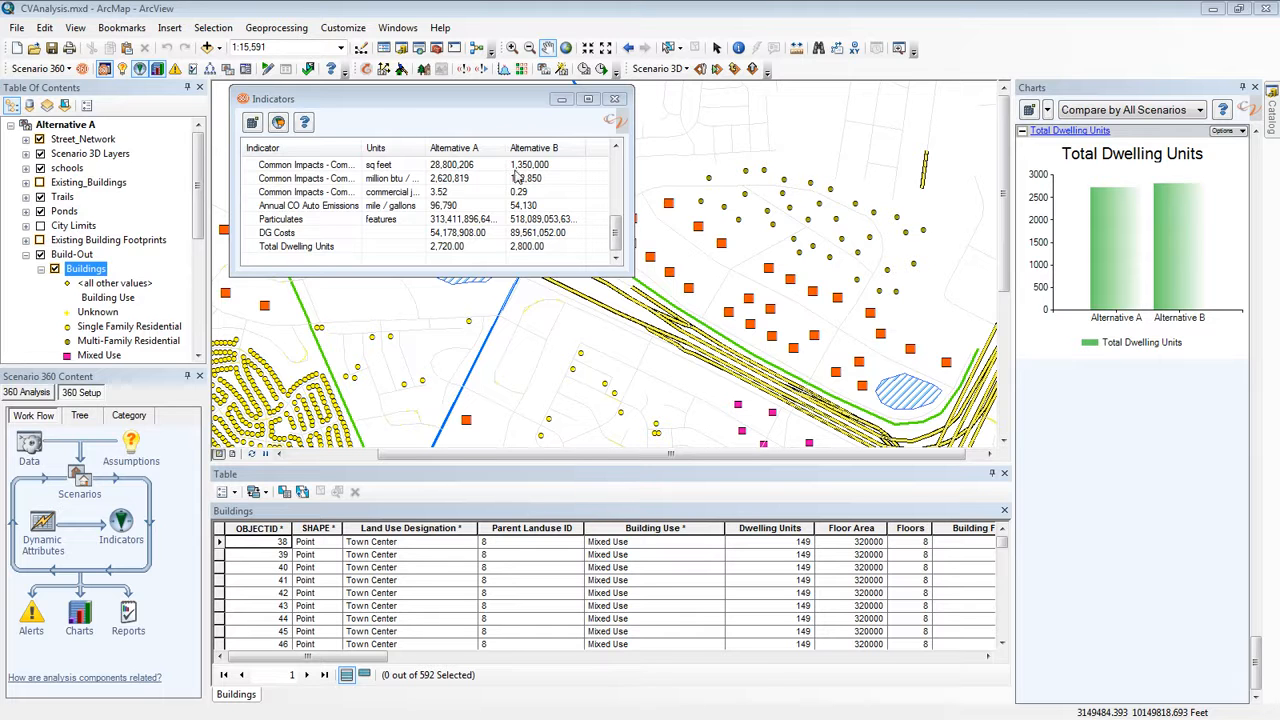
# Examine the Total Dwelling Units values for Alternative A and Alternative B in the indicator list
pyautogui.moveTo(613, 232)
pyautogui.mouseDown()
pyautogui.moveTo(616, 206)
pyautogui.moveTo(618, 246)
pyautogui.mouseUp()
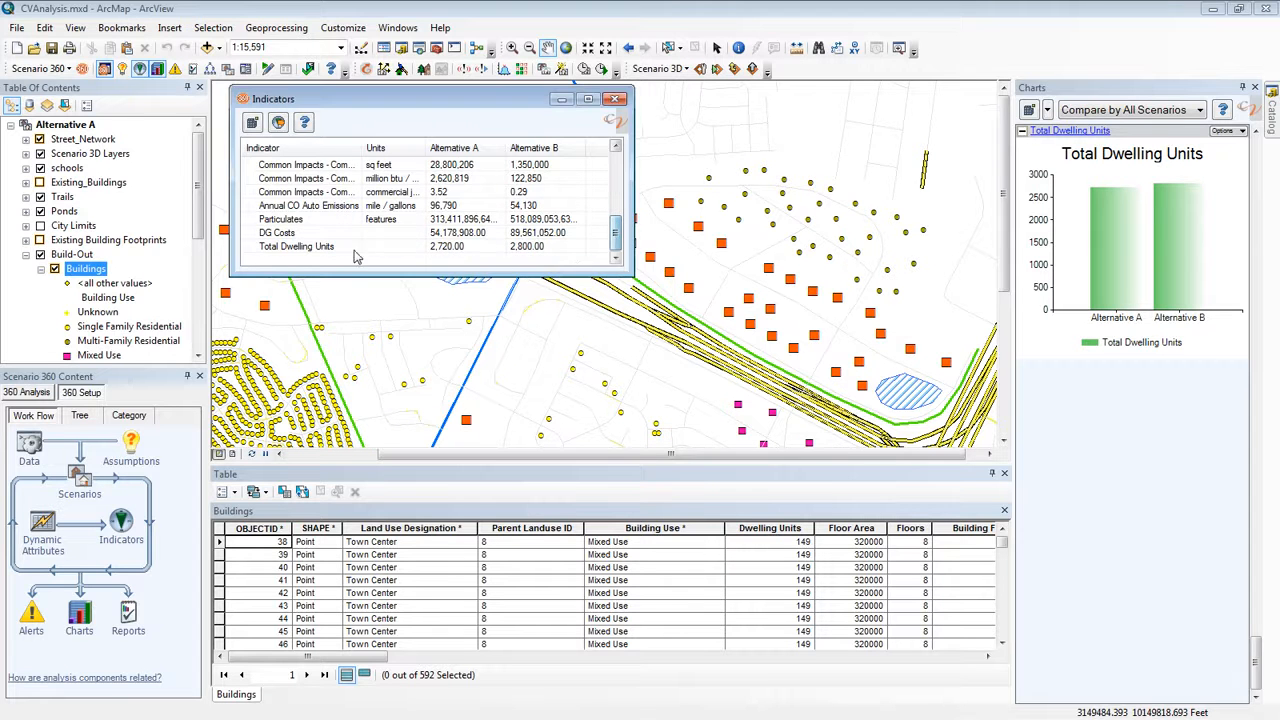